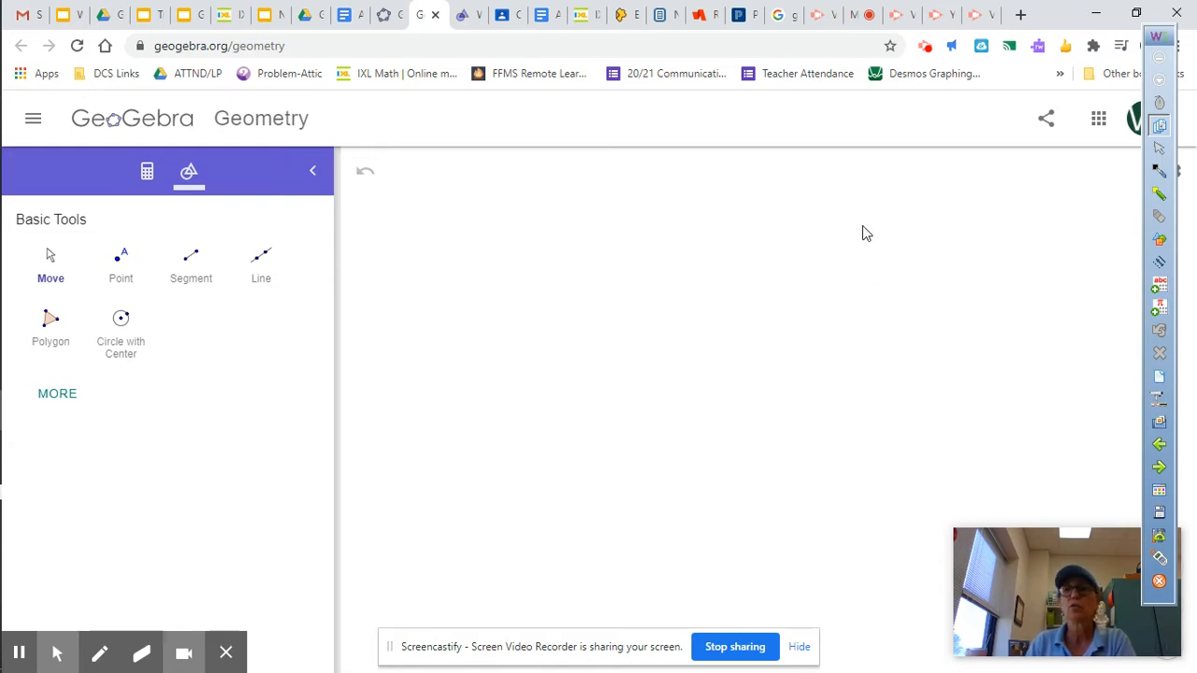
Step: Show the coordinate axes and major gridlines in the empty graphics view
left_click_drag(1157, 37, 1086, 60)
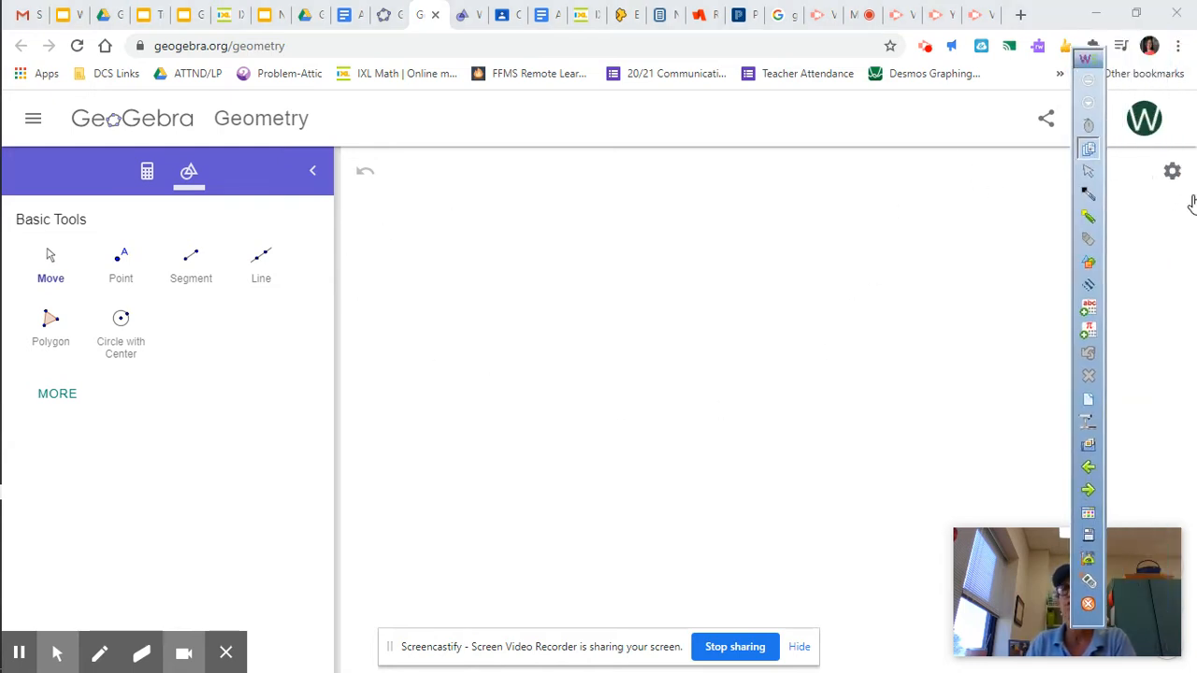
left_click(1171, 176)
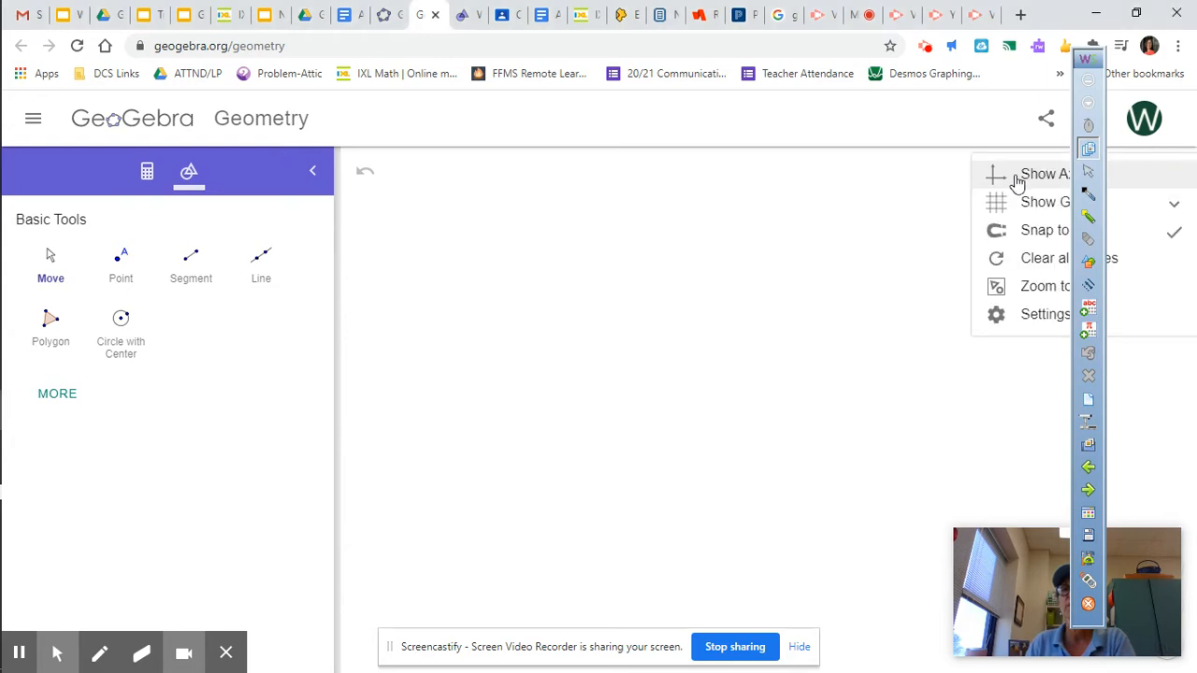
left_click(1017, 178)
left_click(1171, 177)
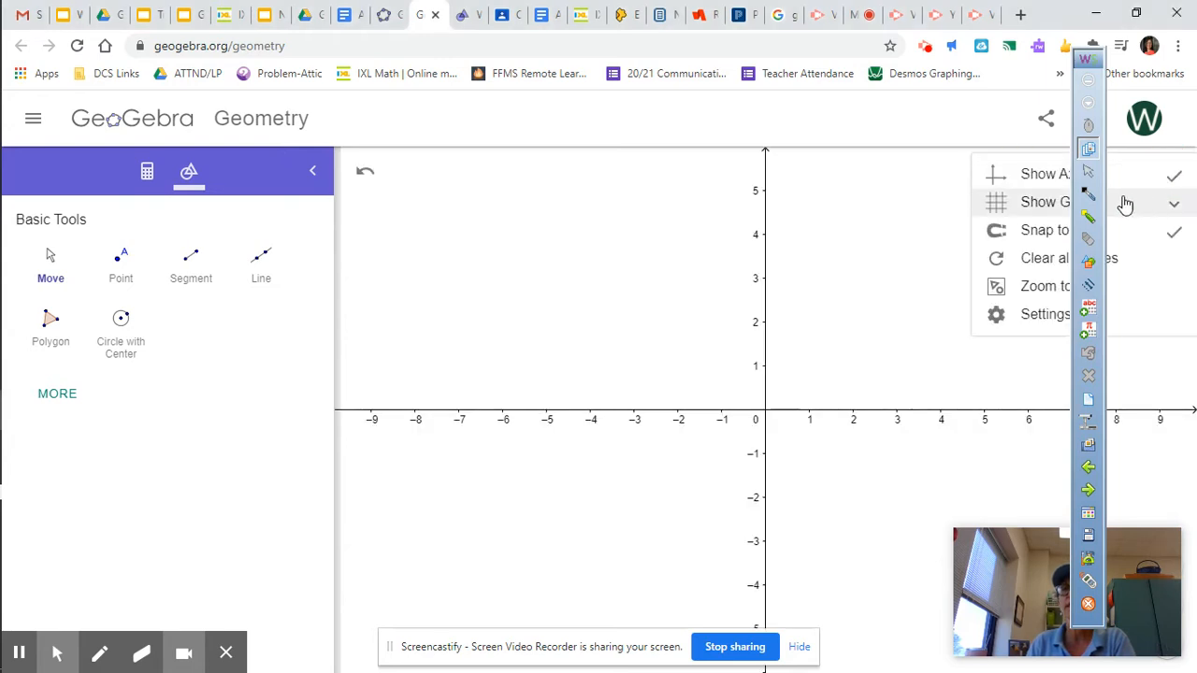
left_click(1028, 213)
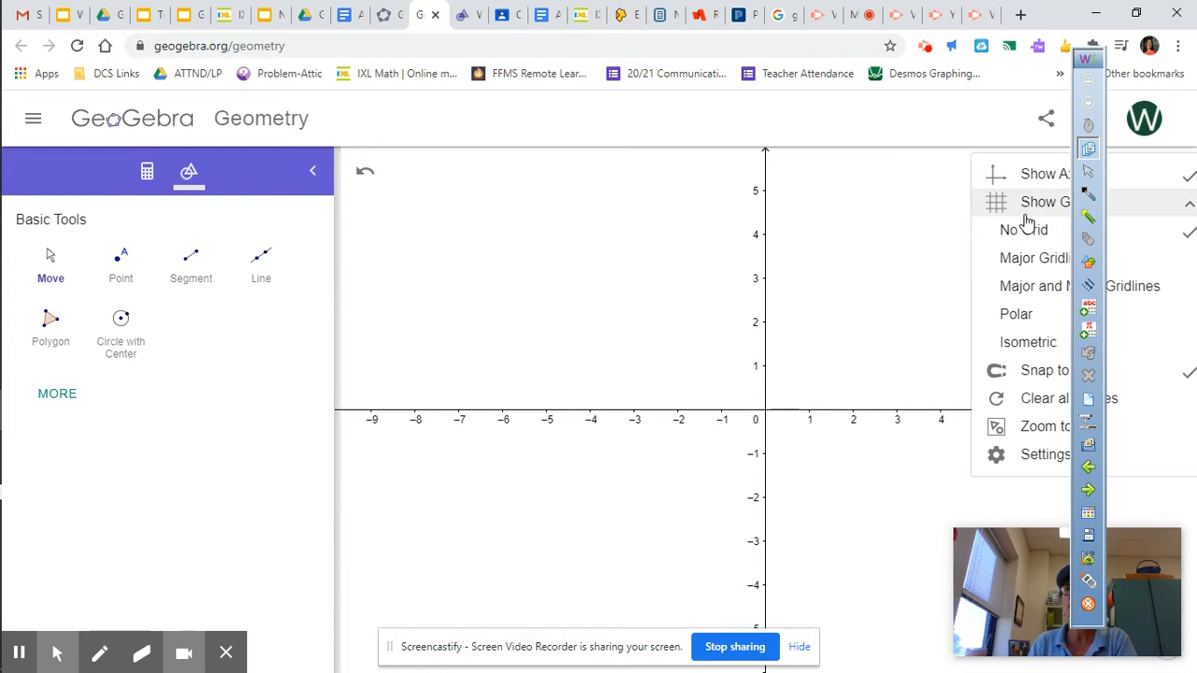
left_click(1028, 266)
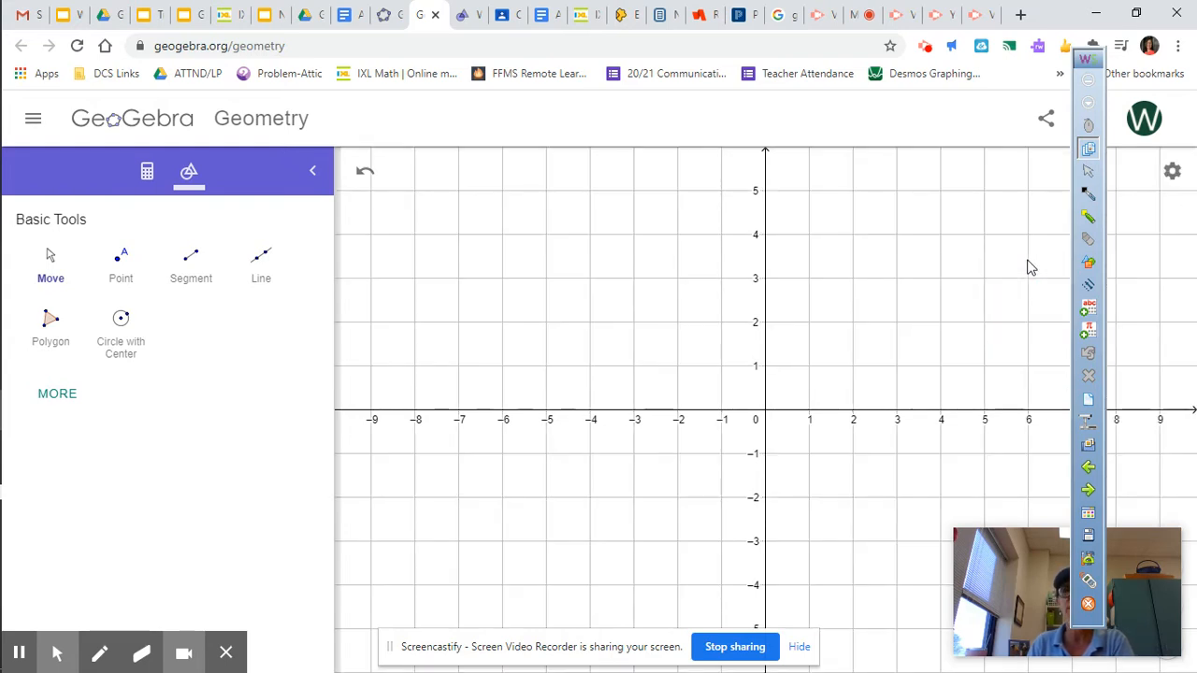
left_click_drag(1066, 62, 1159, 56)
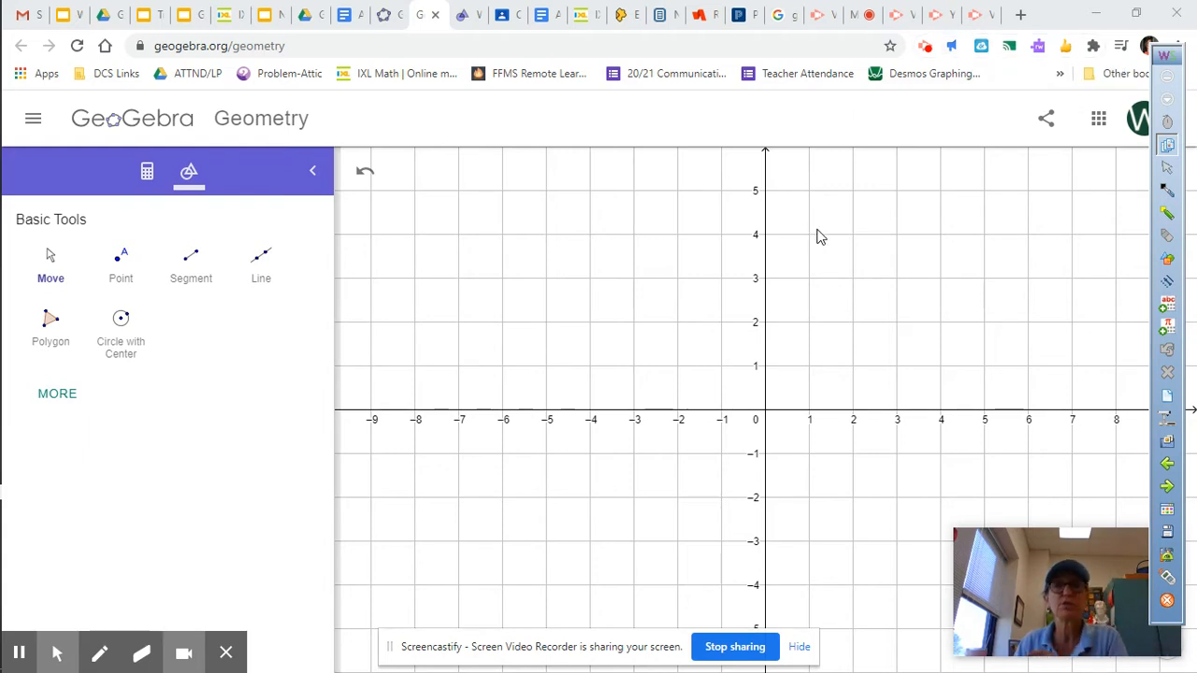
Step: Draw a four-sided polygon with vertices at (-8, 4), (-9, 1), (-5, 0) and about (-7, 1.3)
left_click(46, 397)
scroll(59, 400, "down", 8)
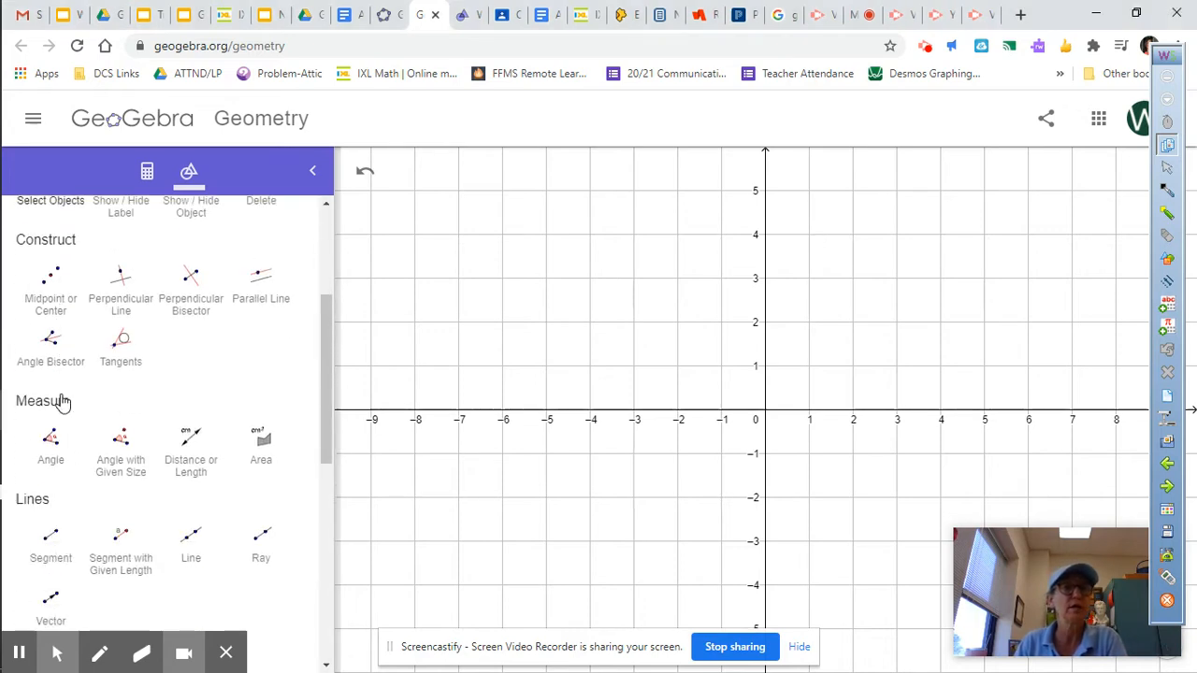
scroll(62, 400, "down", 1)
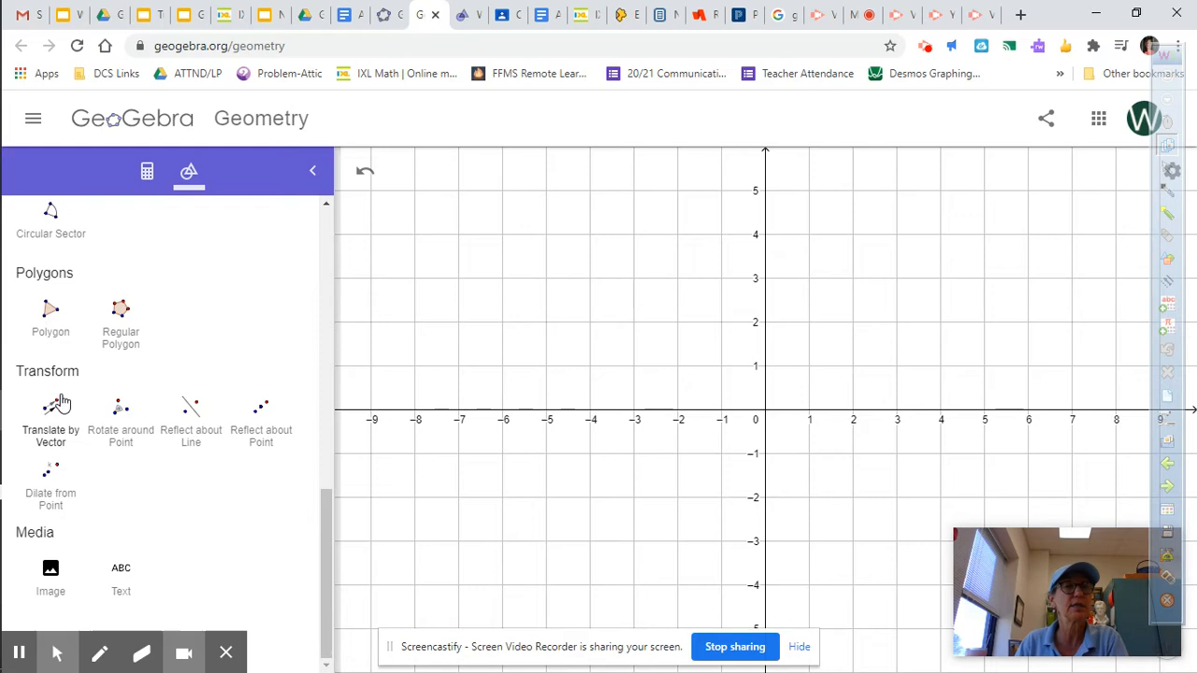
left_click(50, 312)
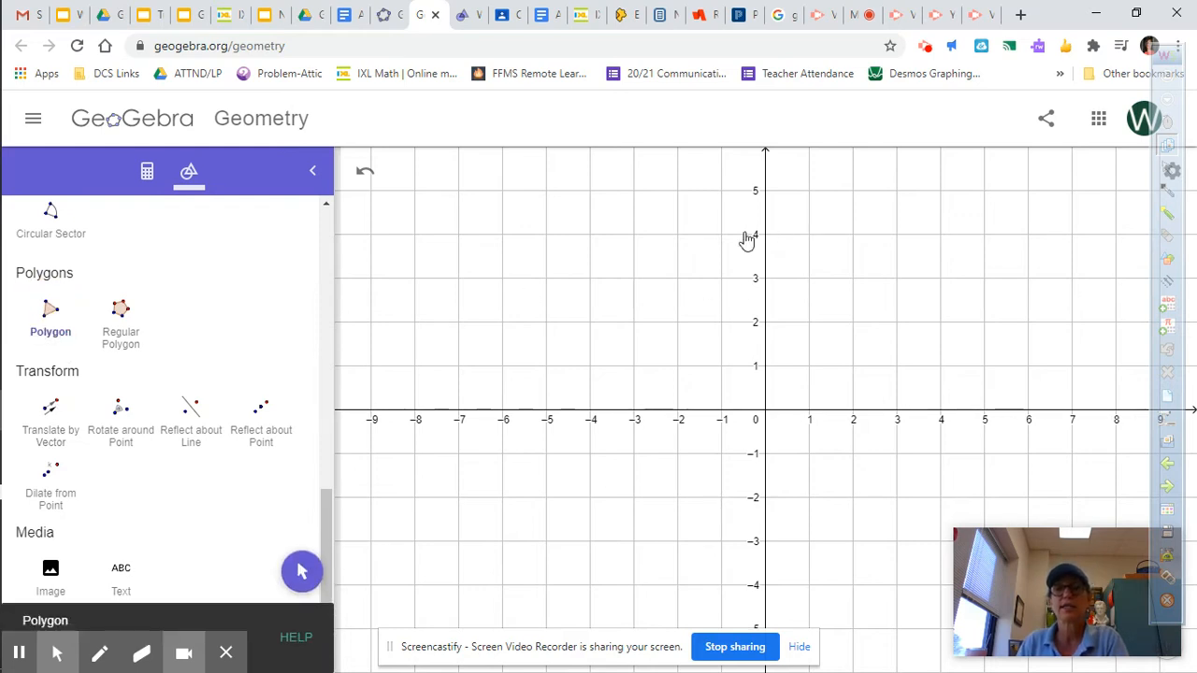
left_click(415, 236)
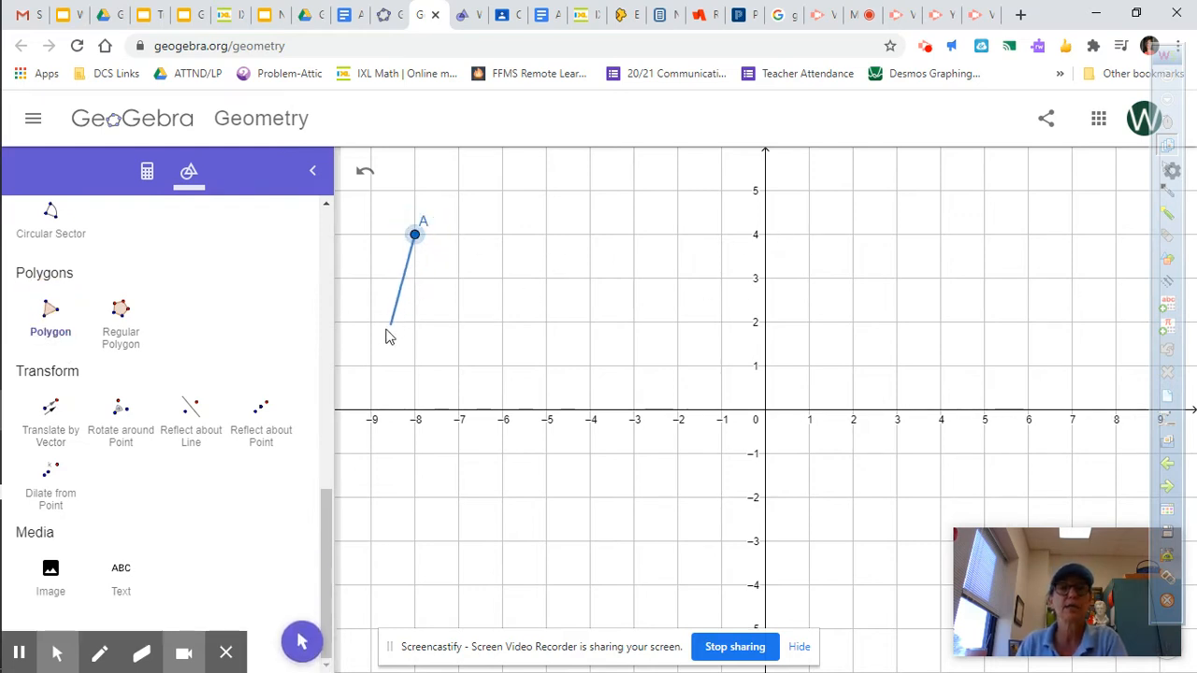
left_click(373, 368)
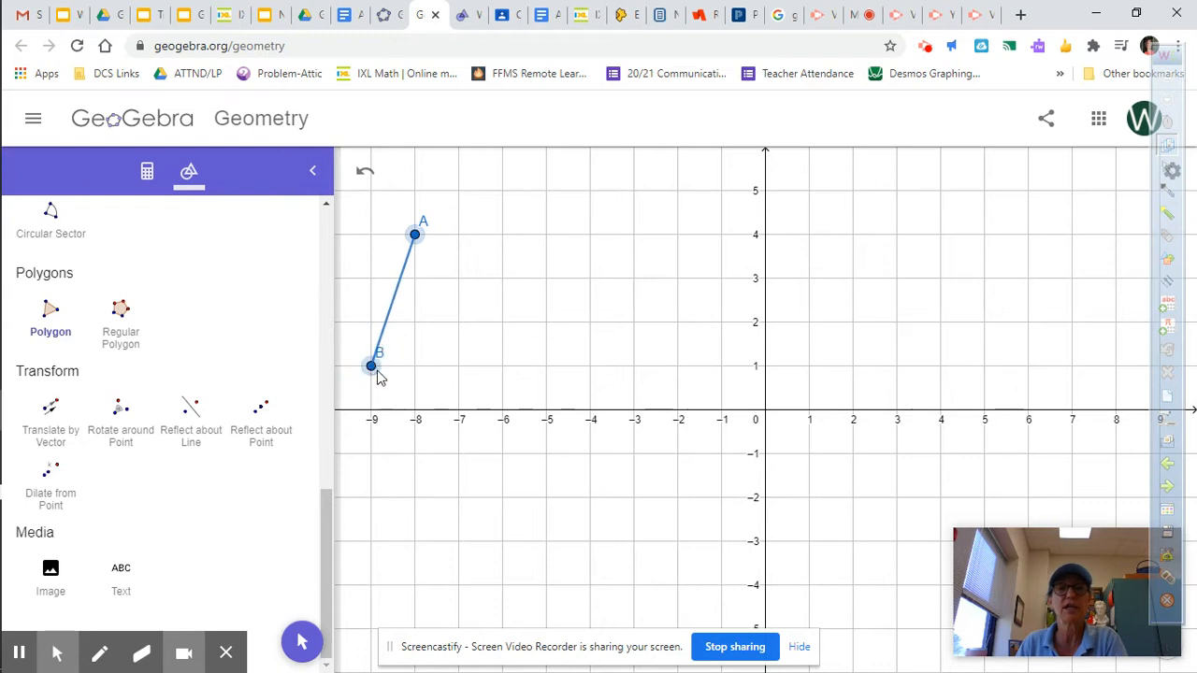
left_click(546, 408)
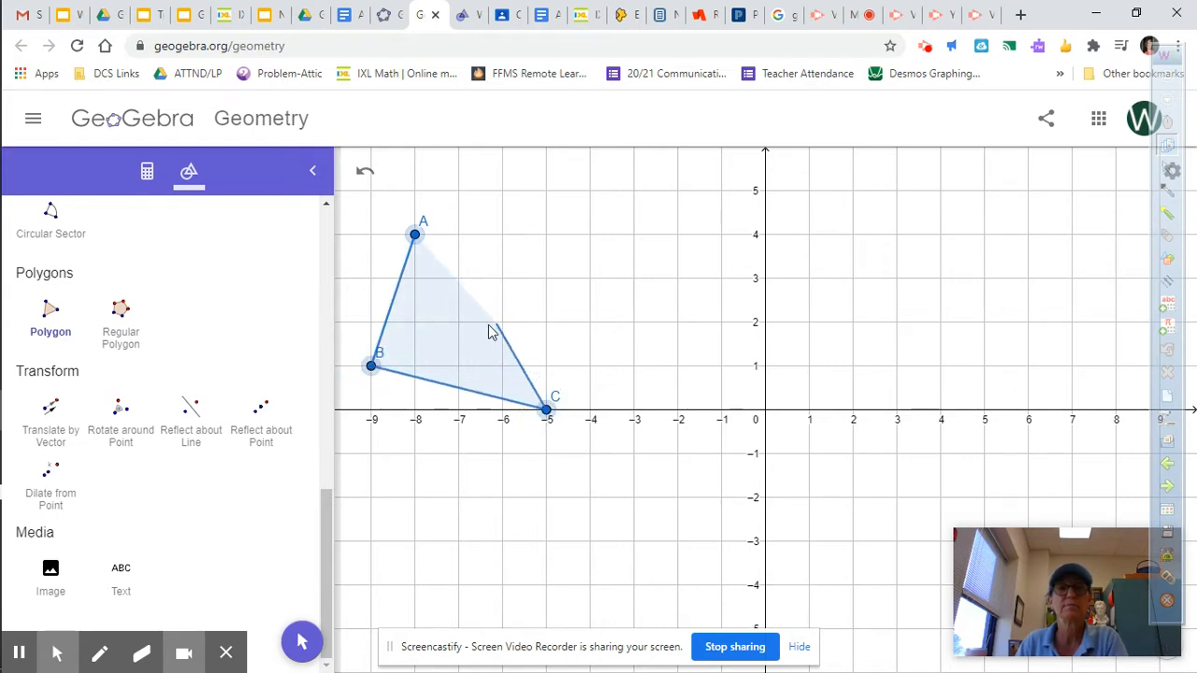
left_click(459, 355)
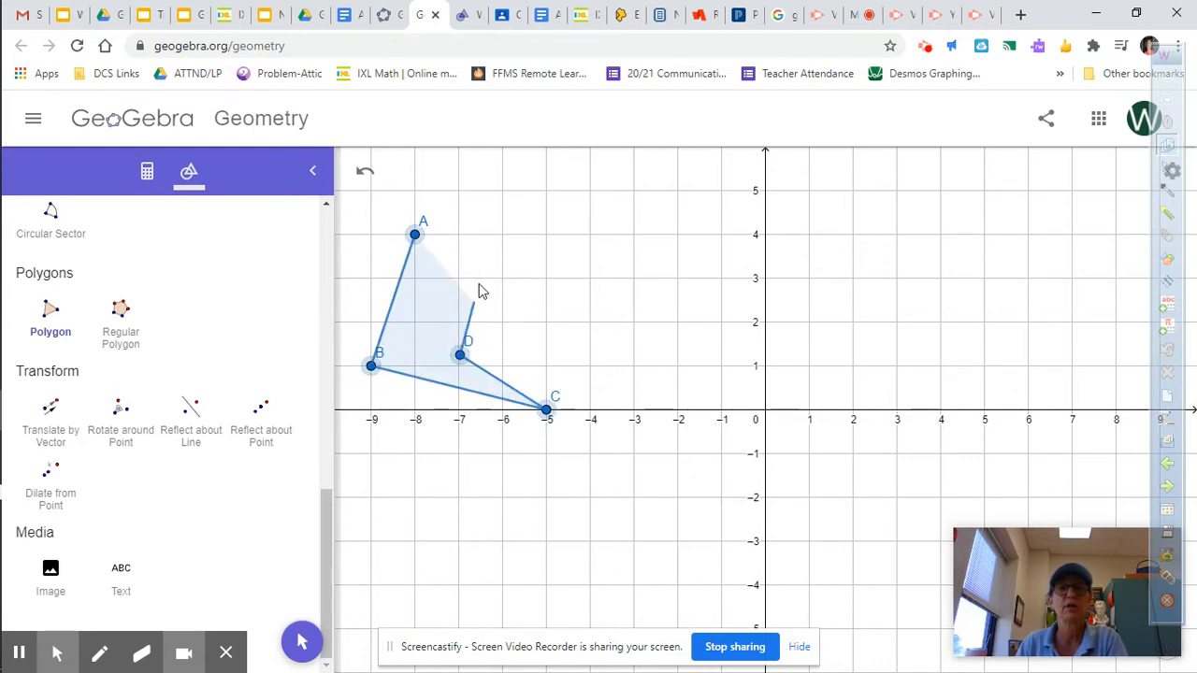
left_click(416, 235)
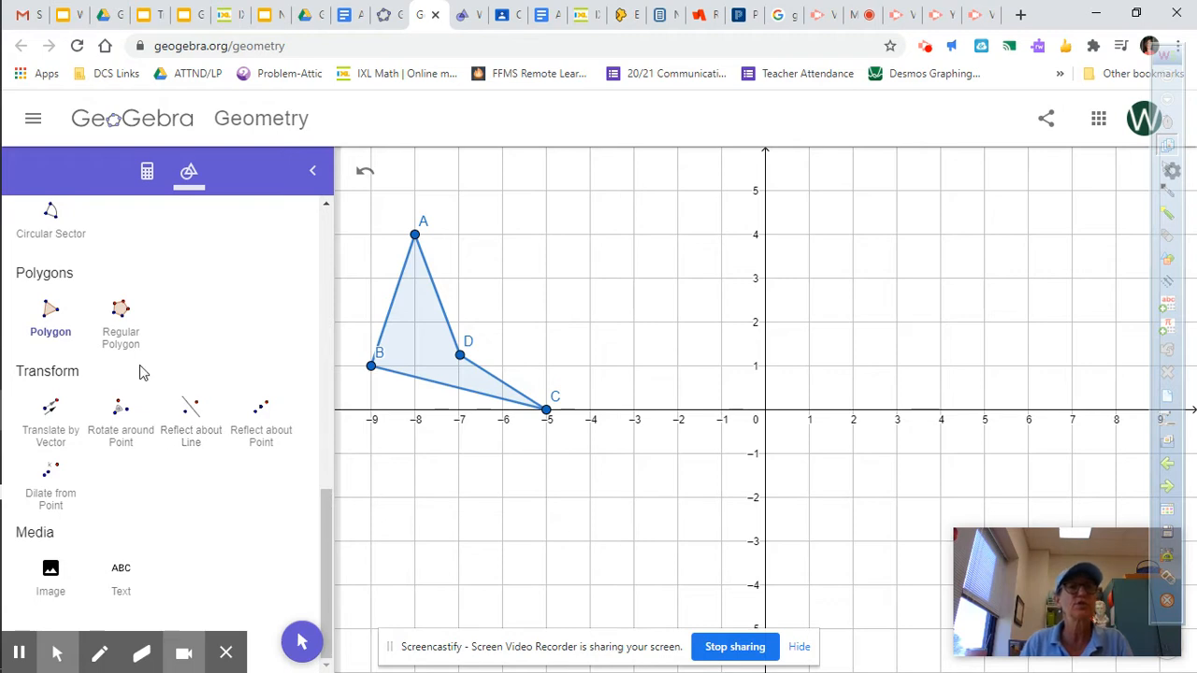
scroll(140, 372, "up", 5)
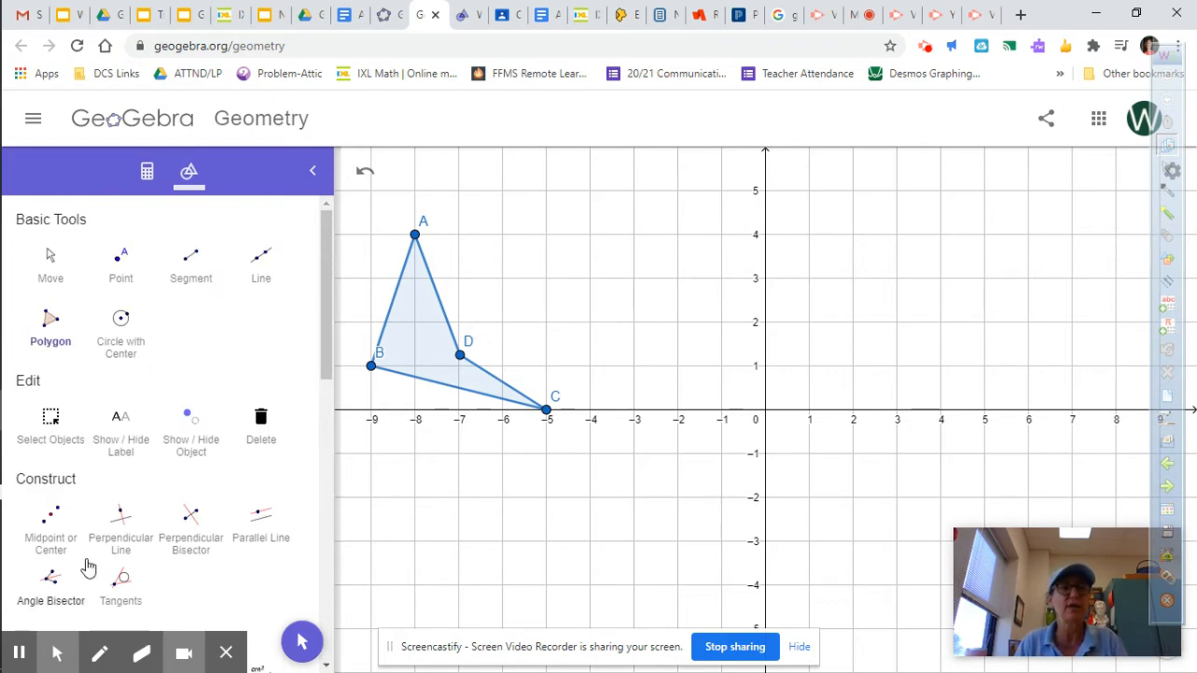
left_click(128, 438)
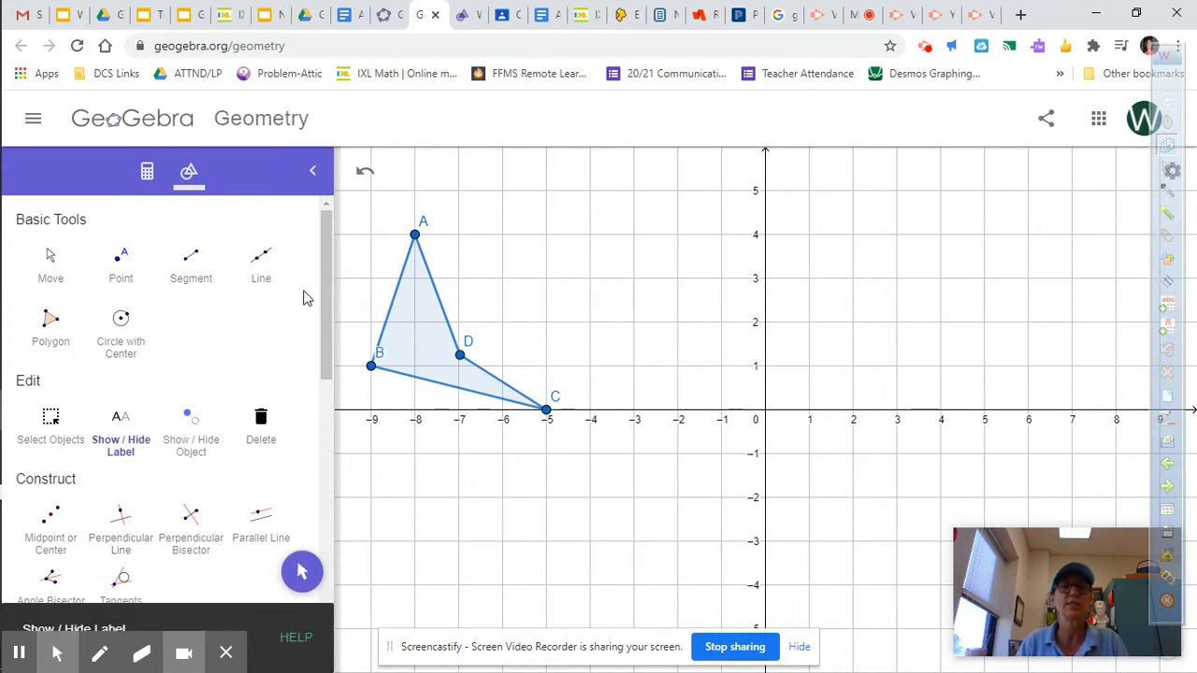
left_click(416, 237)
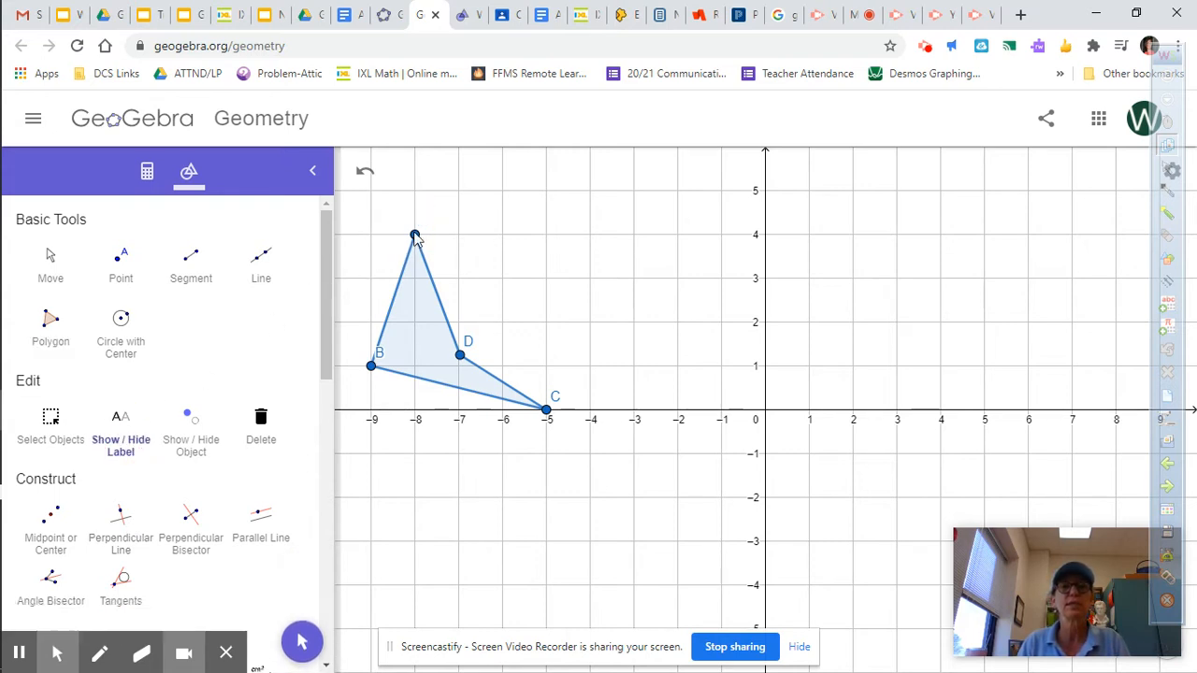
left_click(415, 237)
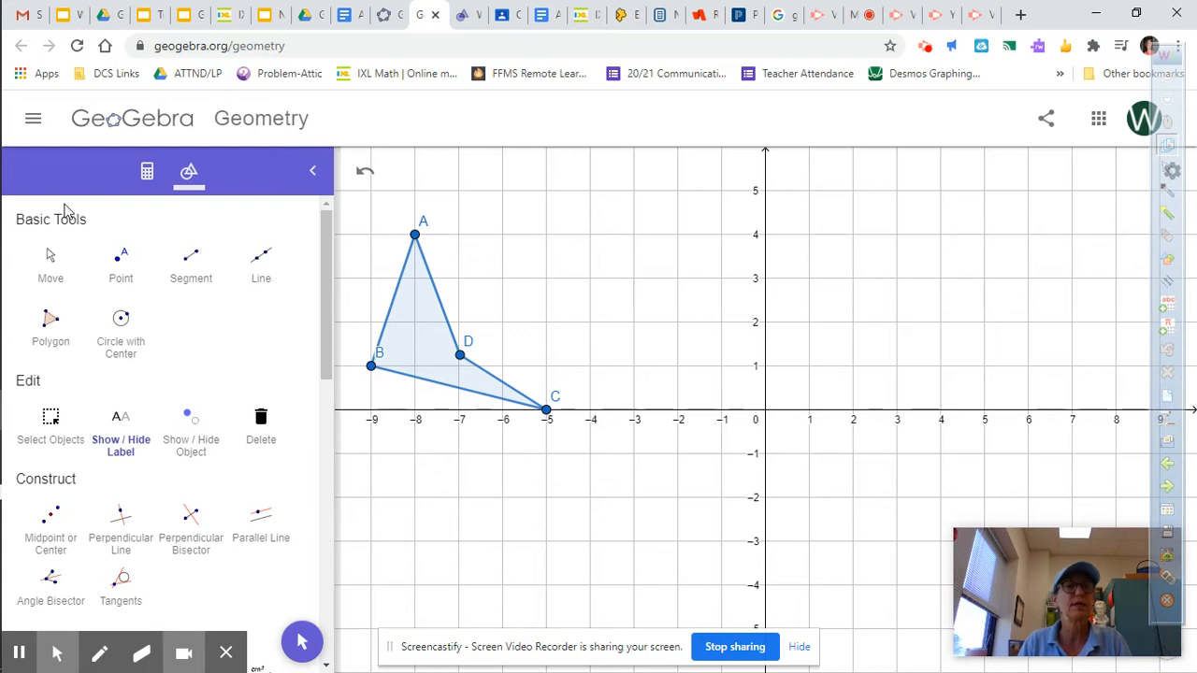
Step: Show the coordinate value beside the label of polygon vertex A
left_click(58, 261)
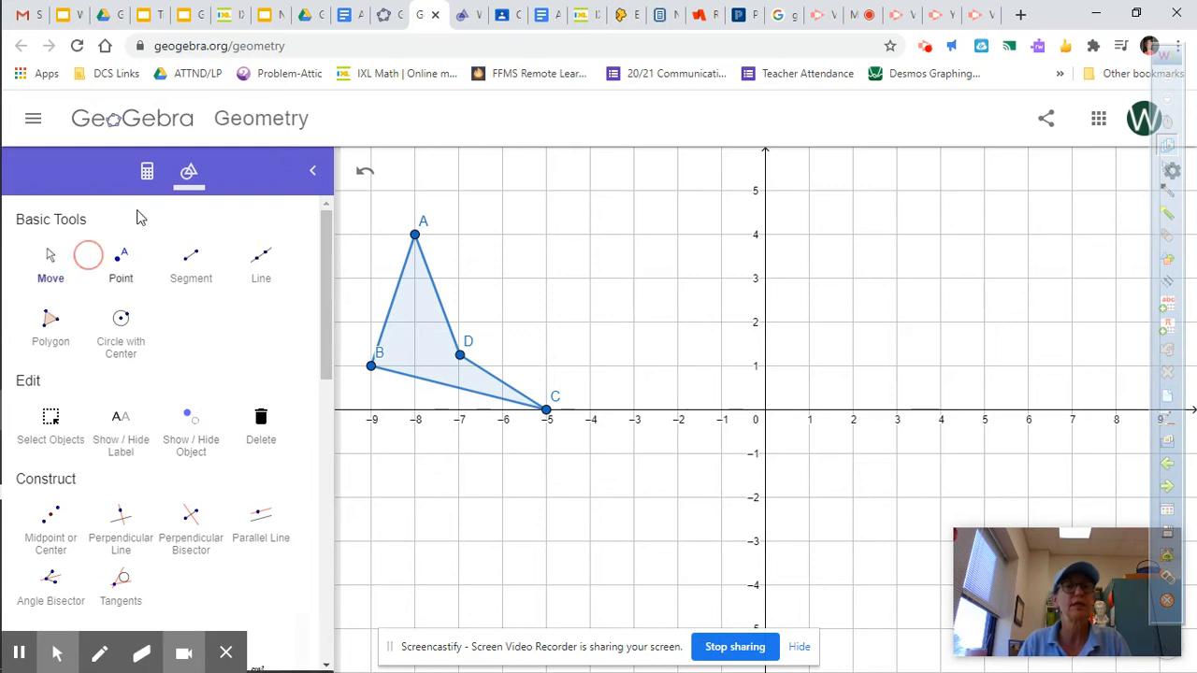
left_click(50, 251)
left_click(416, 235)
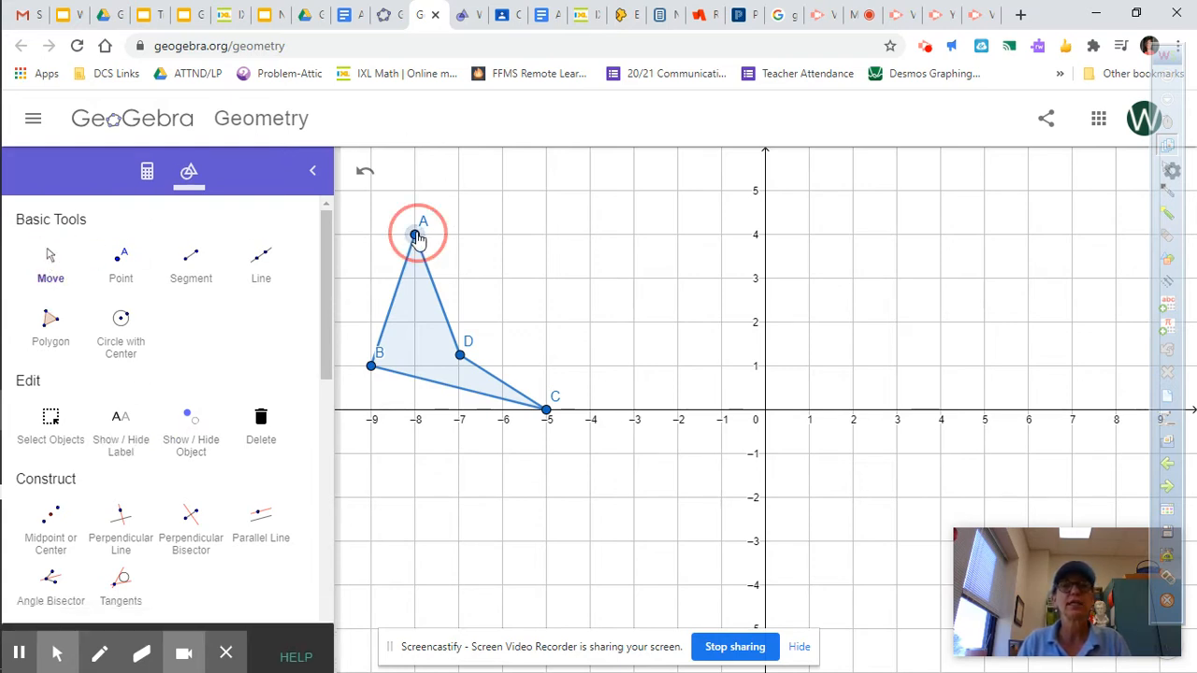
left_click(523, 278)
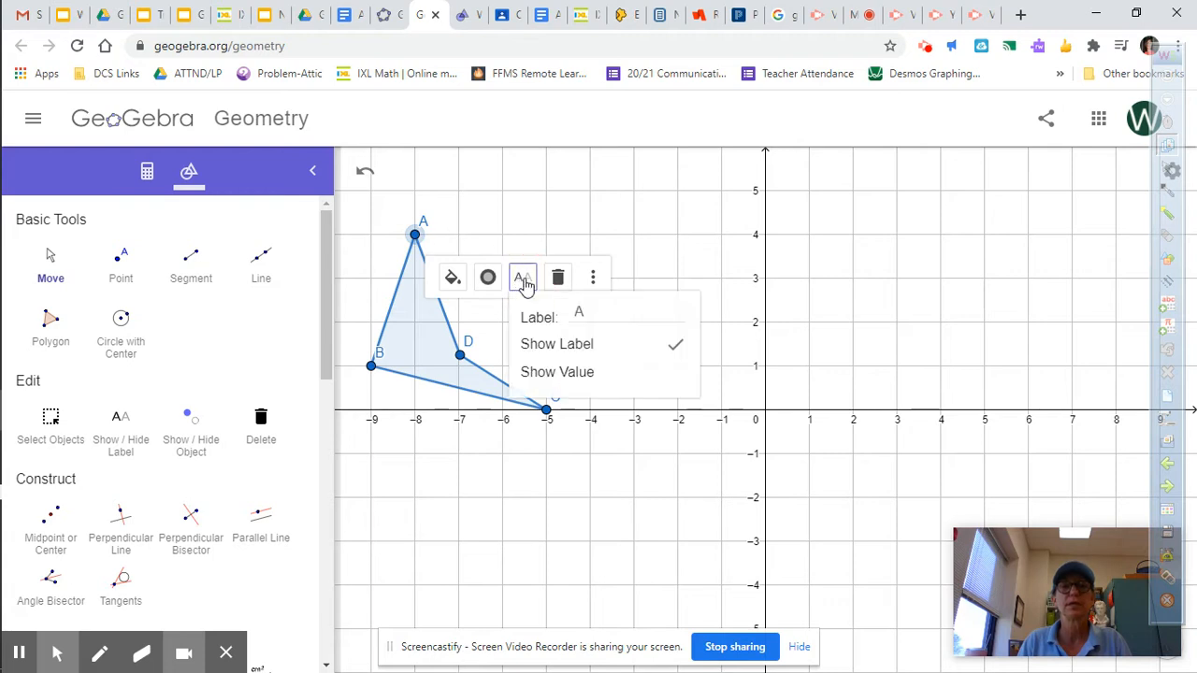
left_click(538, 374)
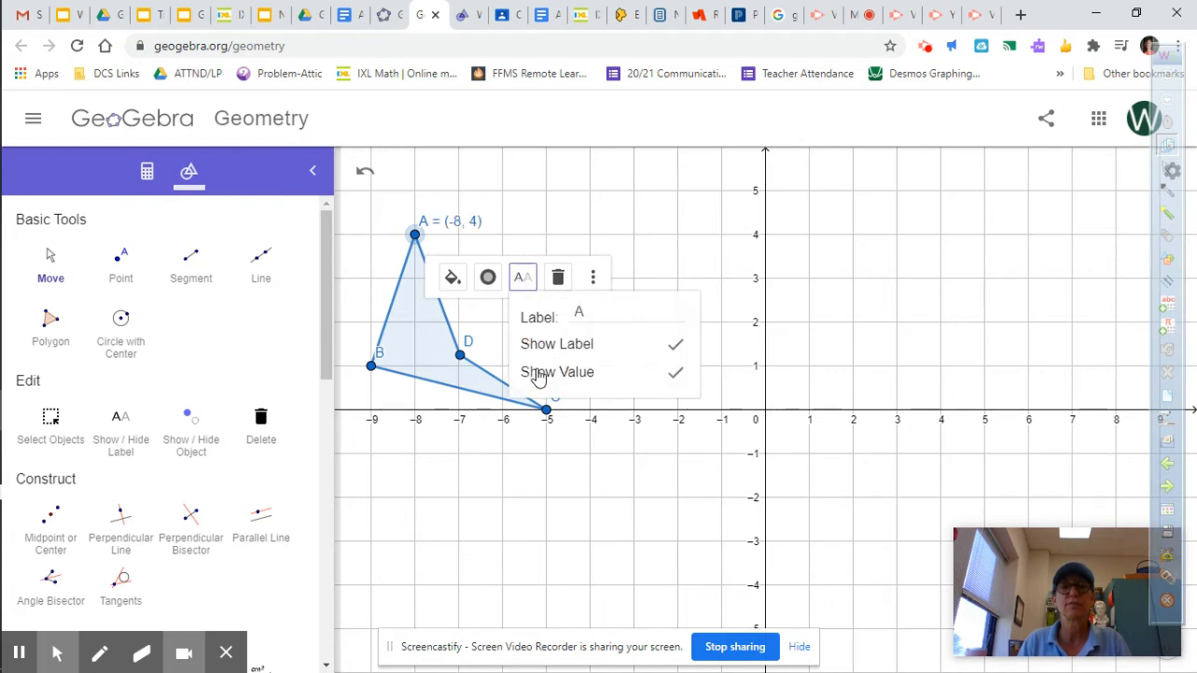
left_click(488, 339)
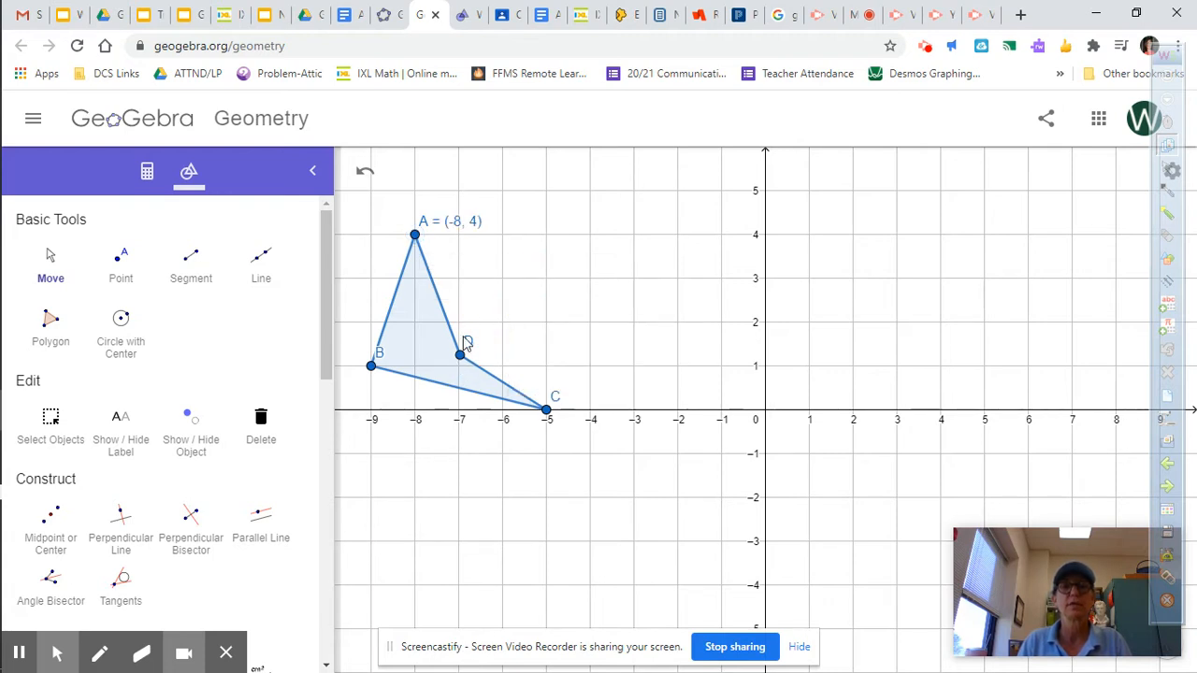
Step: Show the coordinate values beside the labels of vertices C and B
left_click(548, 410)
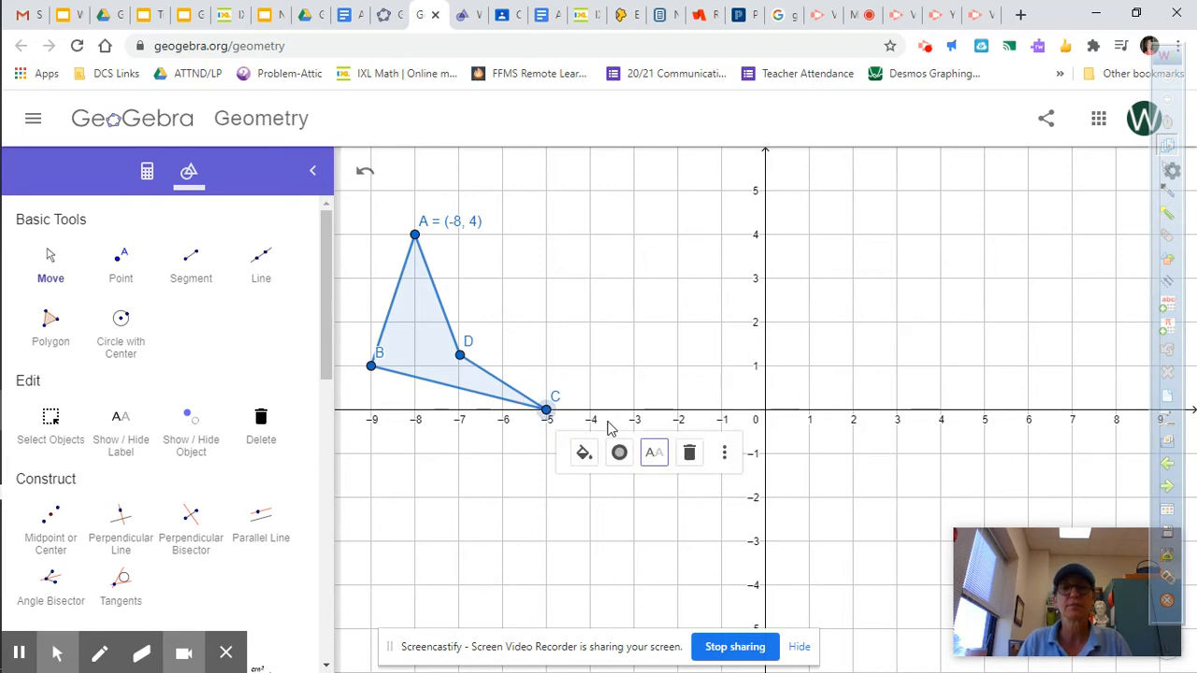
left_click(654, 453)
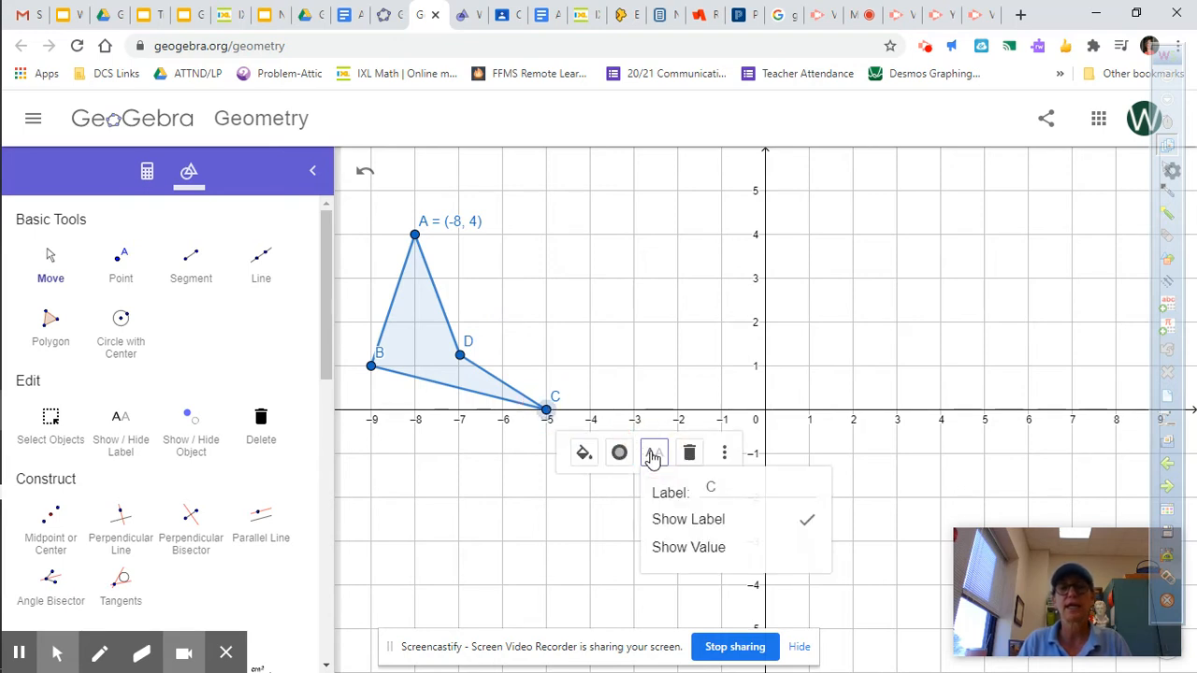
left_click(679, 551)
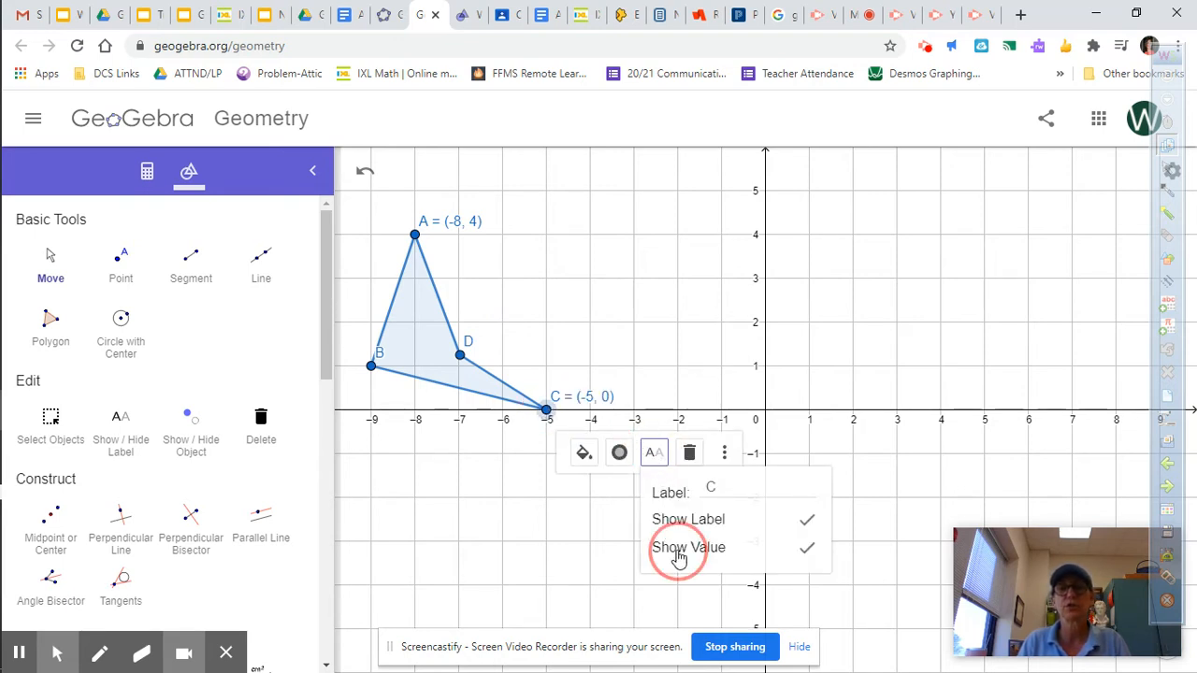
left_click(371, 365)
left_click(477, 410)
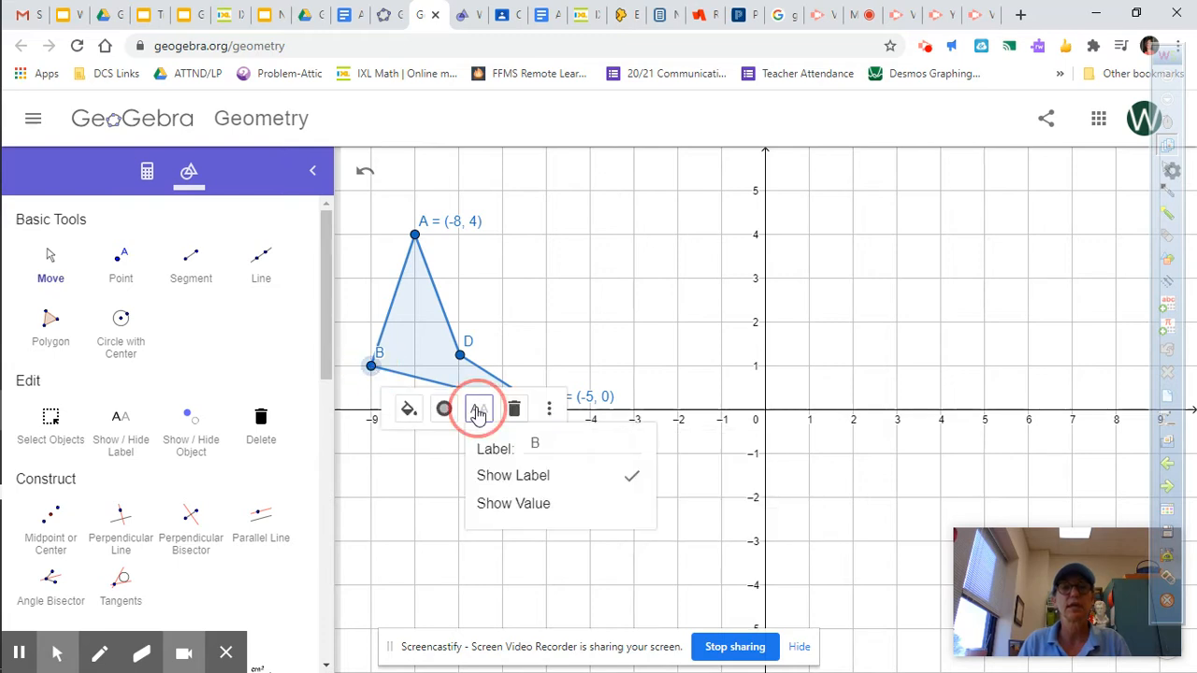
left_click(510, 504)
left_click(605, 347)
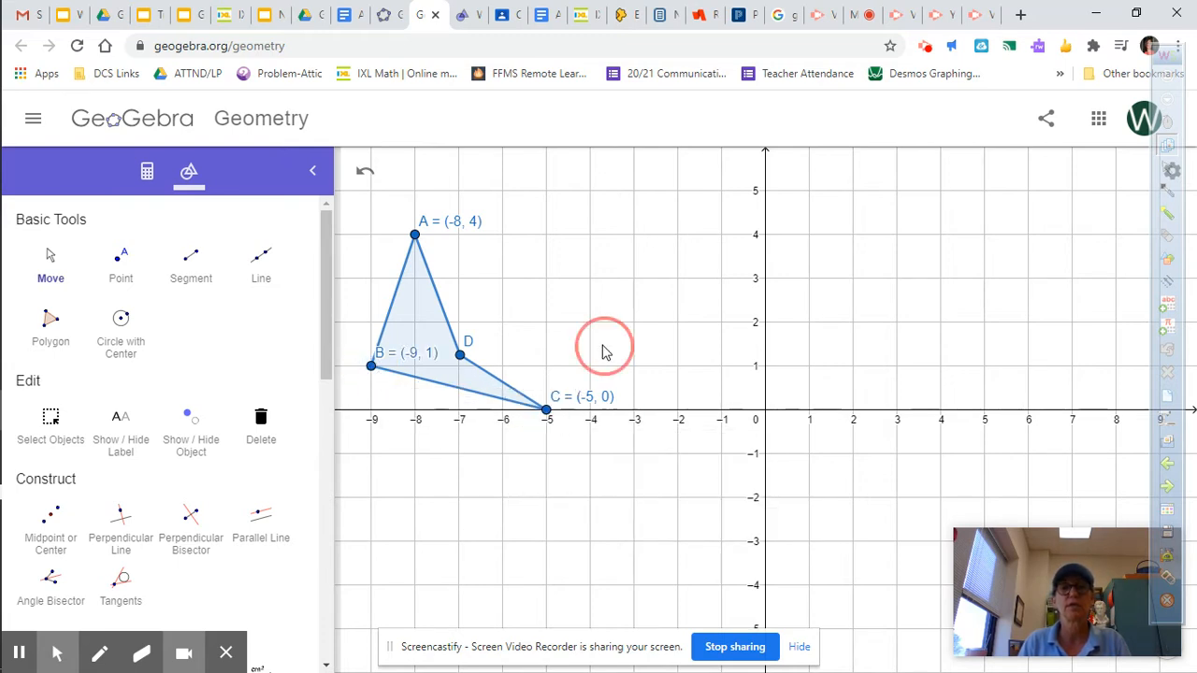
Step: Show the coordinate value beside the label of vertex D
left_click(460, 353)
left_click(576, 400)
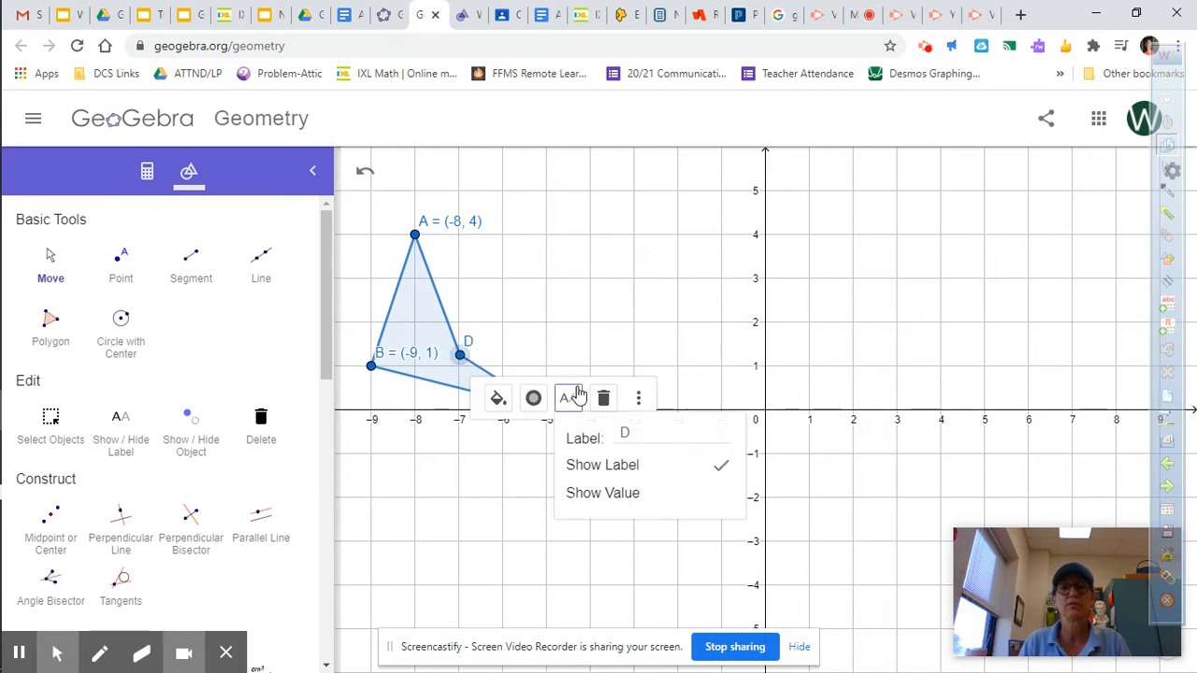
left_click(579, 492)
left_click(605, 295)
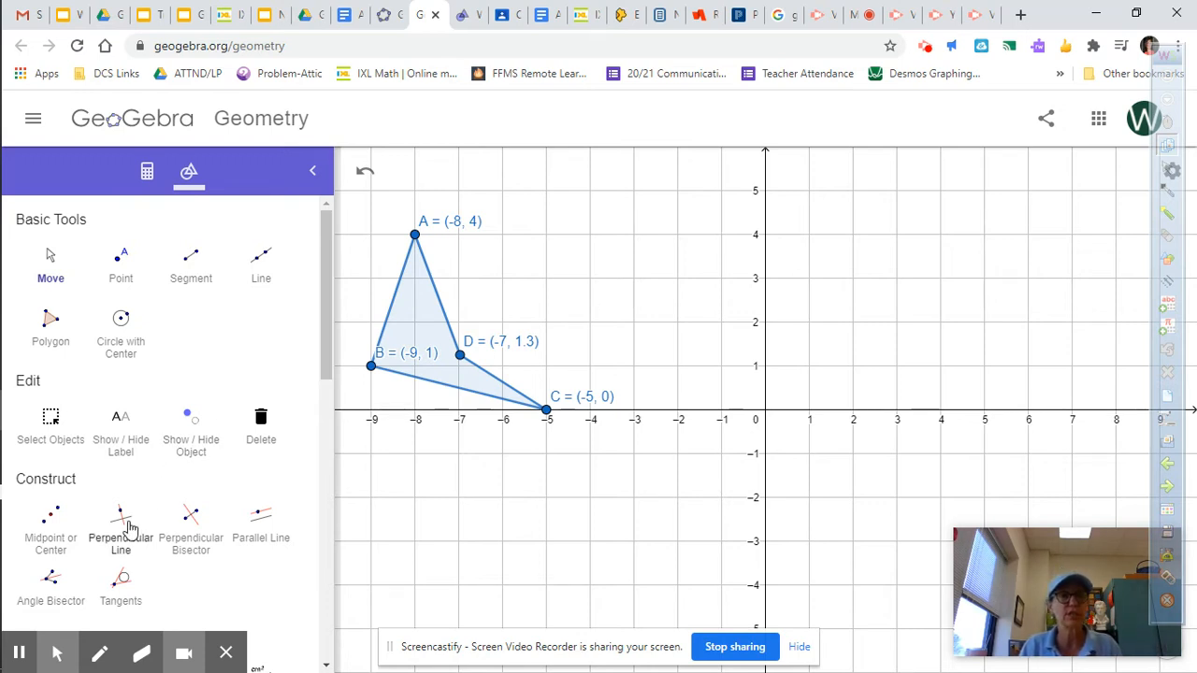
Step: Draw a vector below the polygon from (-7, -3) to (-2, -6)
scroll(150, 371, "down", 2)
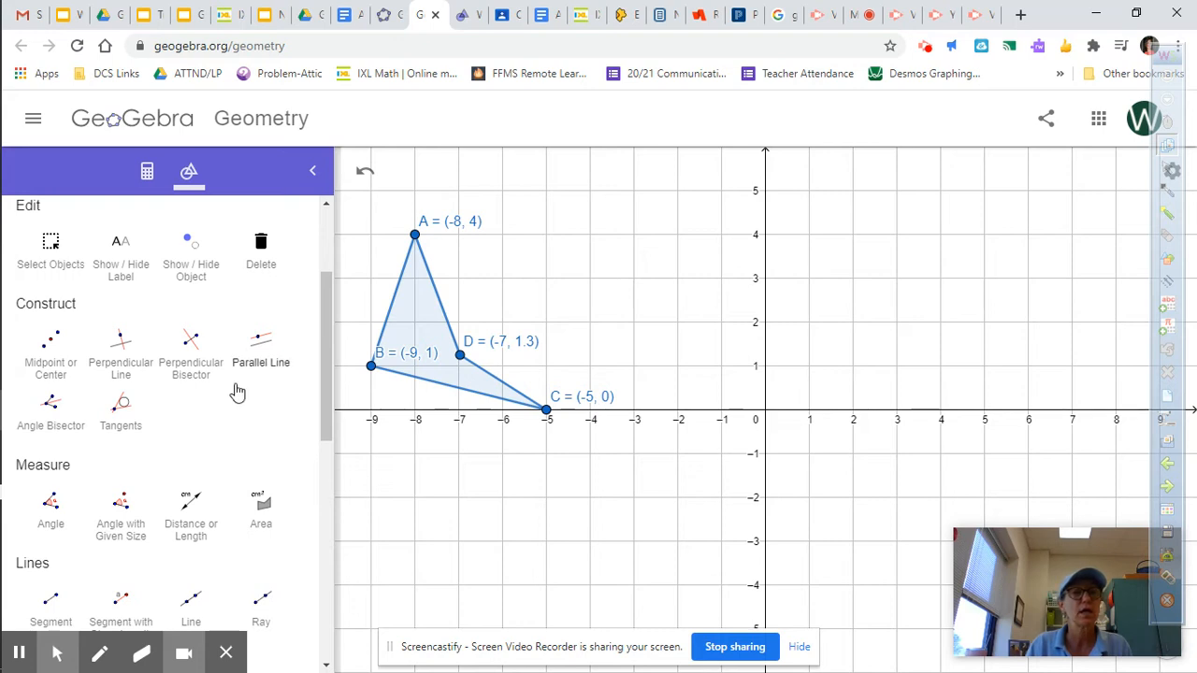
scroll(235, 393, "down", 2)
scroll(235, 393, "down", 1)
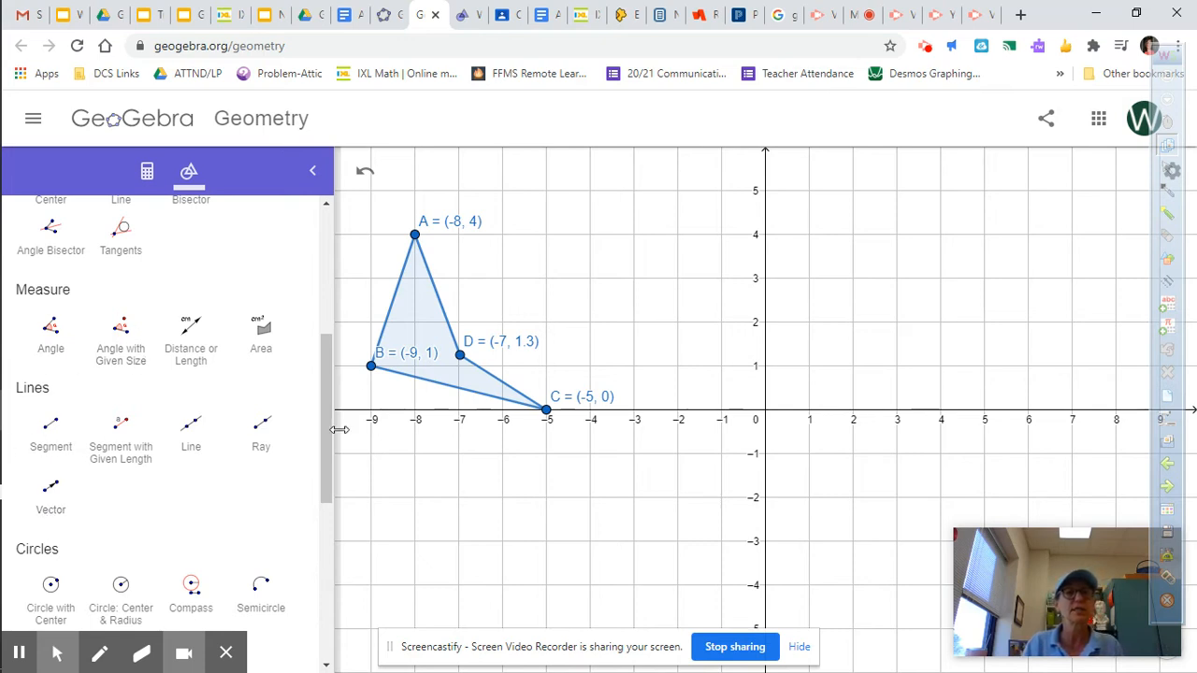
left_click(52, 514)
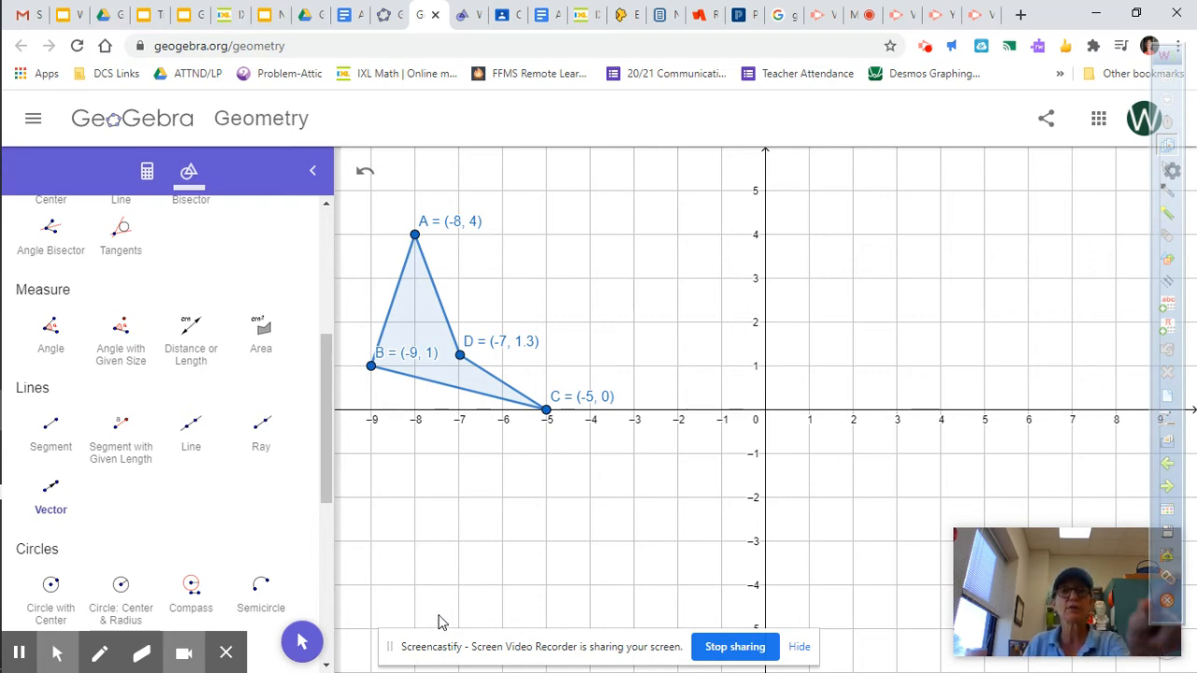
left_click(459, 543)
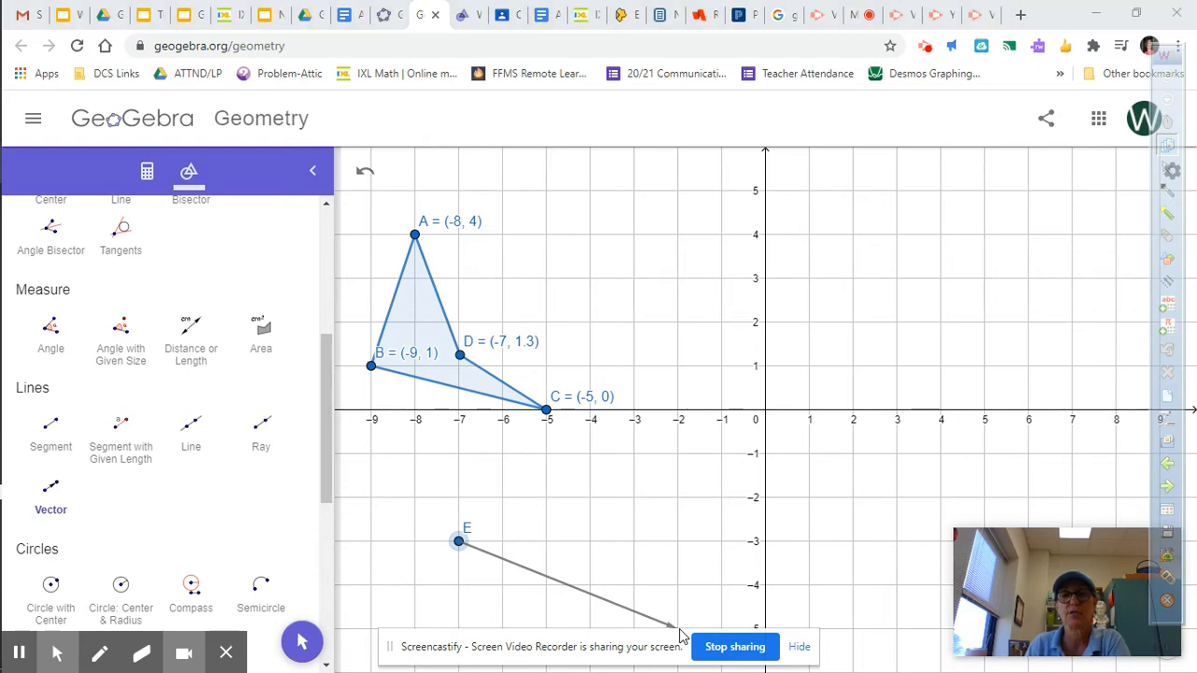
scroll(683, 583, "up", 3)
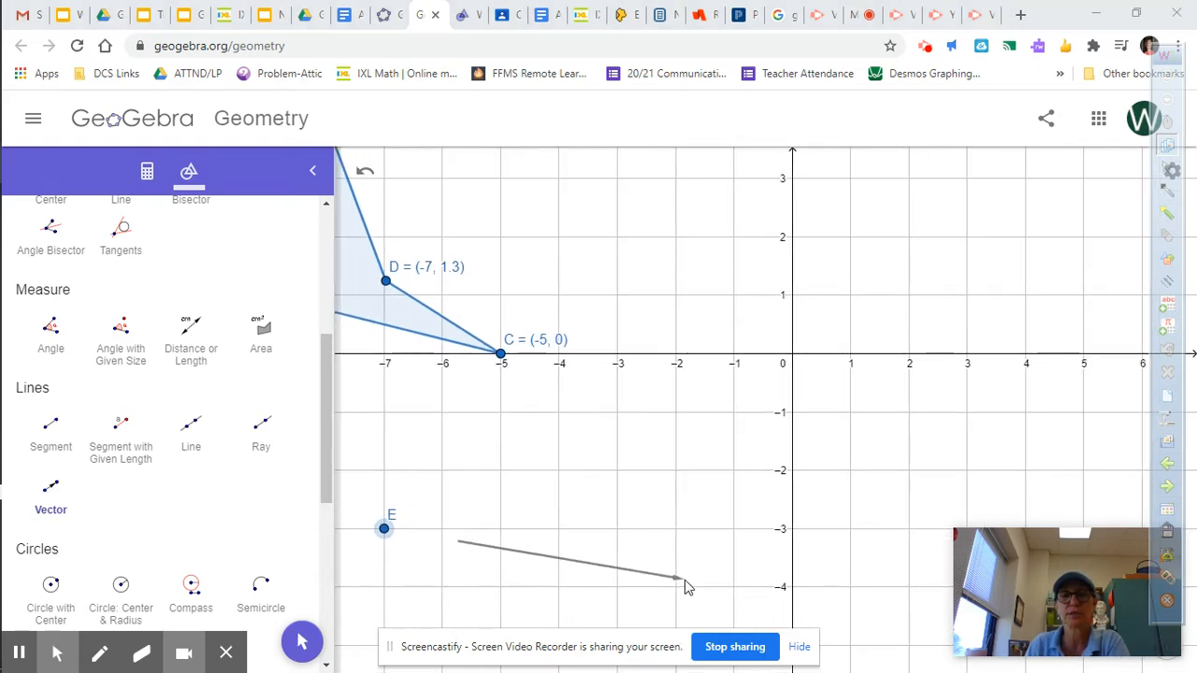
scroll(683, 583, "down", 5)
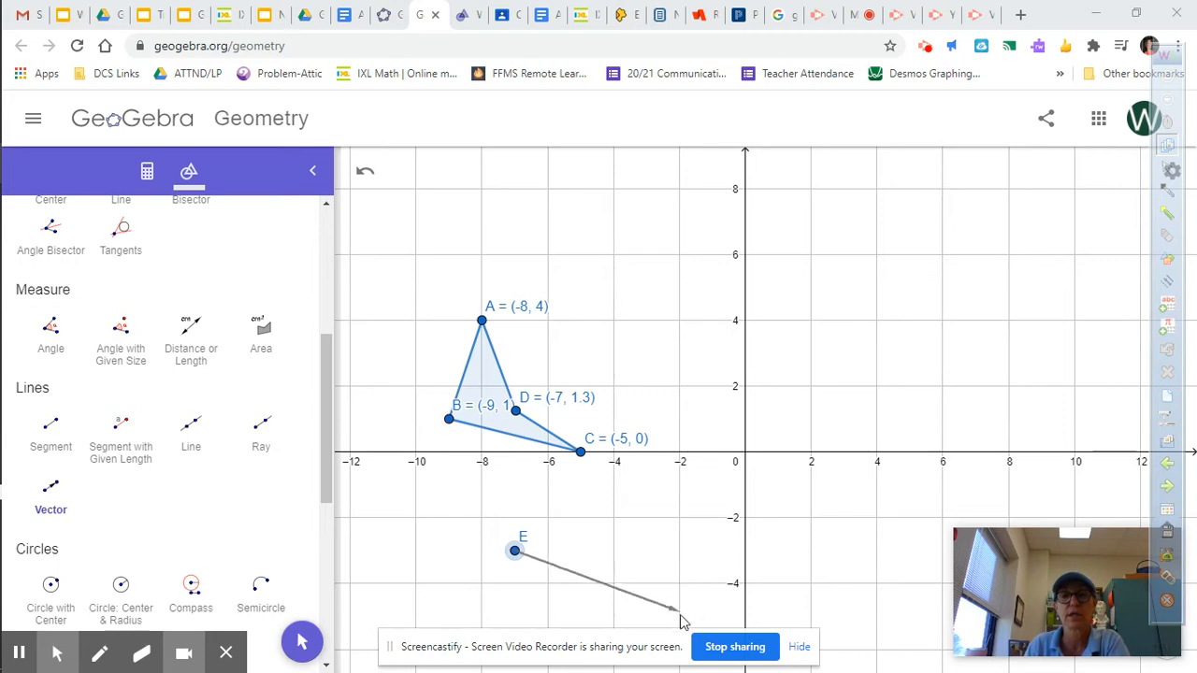
left_click(802, 647)
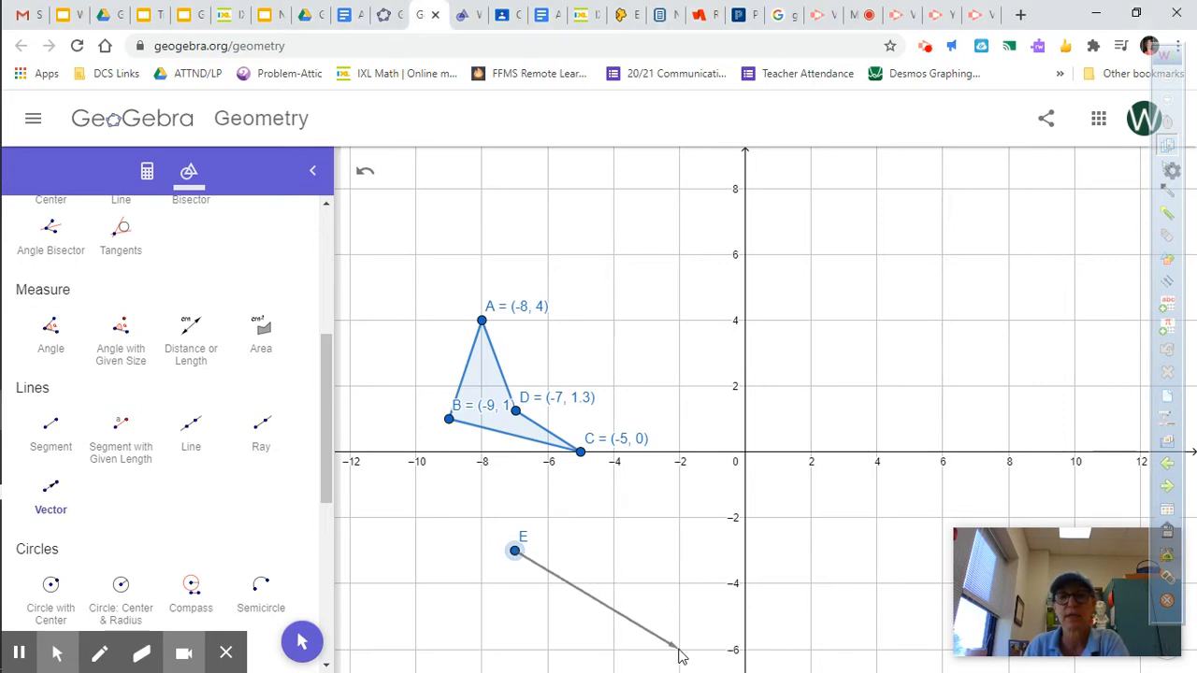
left_click(679, 649)
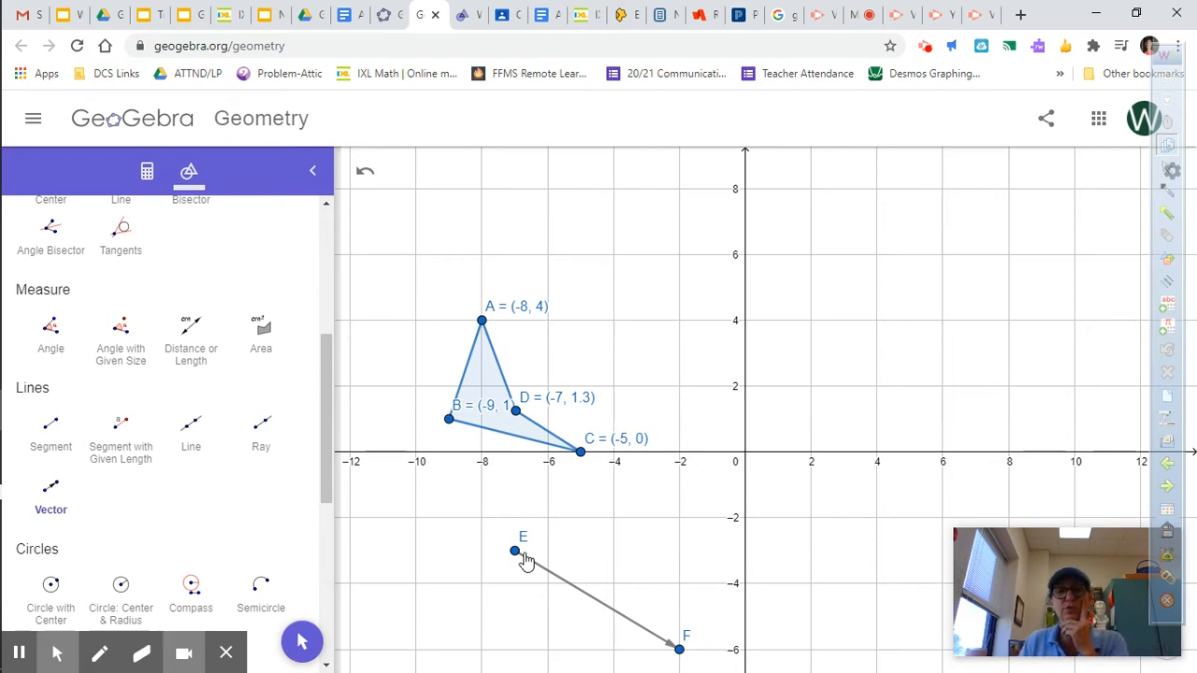
Step: Draw a short vector from about (-3.3, -3.3) to about (-3.5, -1.9)
scroll(550, 564, "up", 2)
scroll(550, 564, "up", 1)
left_click(677, 564)
left_click(670, 496)
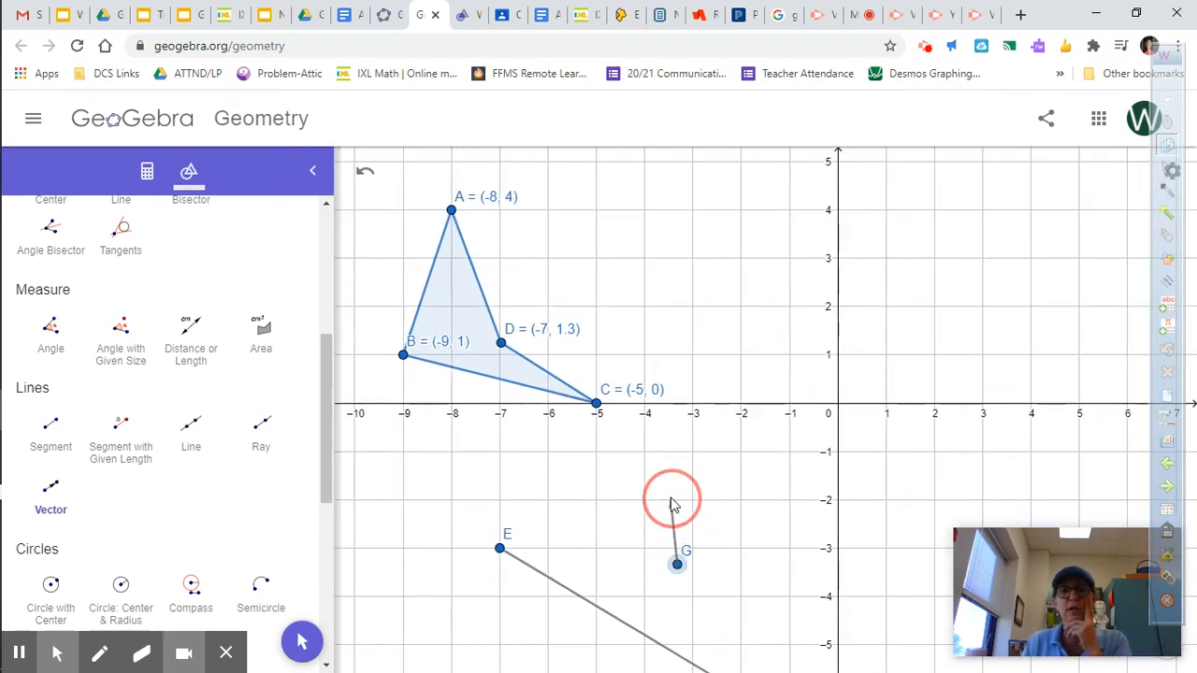
Step: Delete the short vector between points G and H
scroll(56, 280, "up", 4)
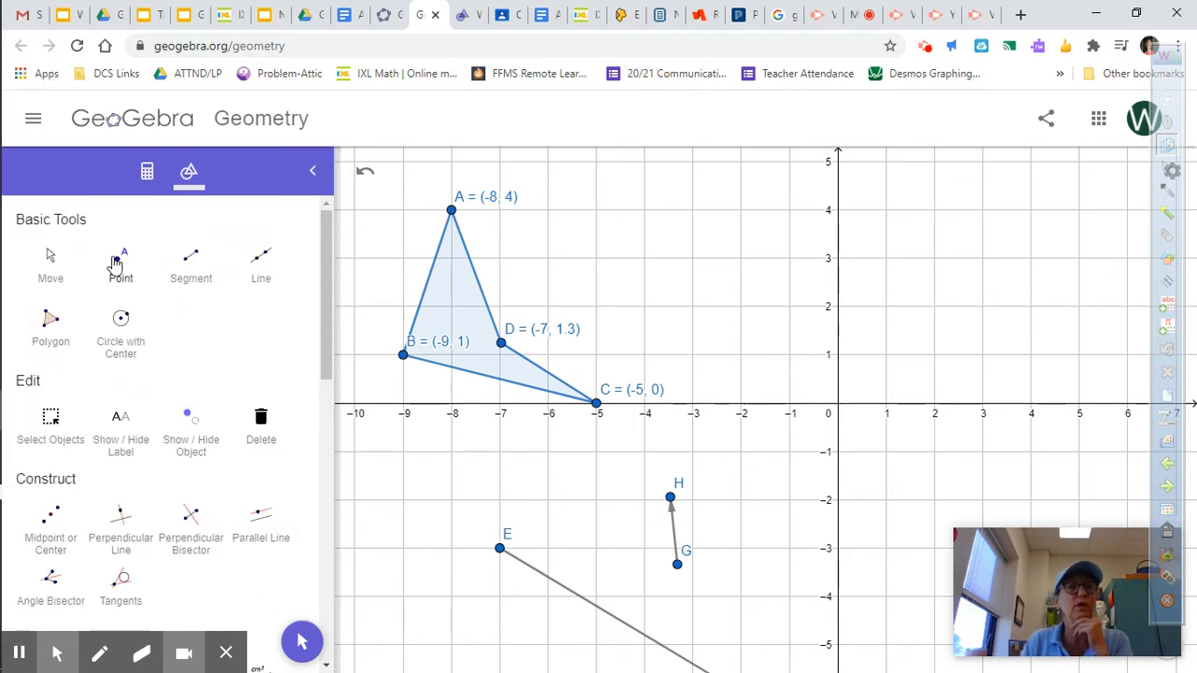
left_click(53, 265)
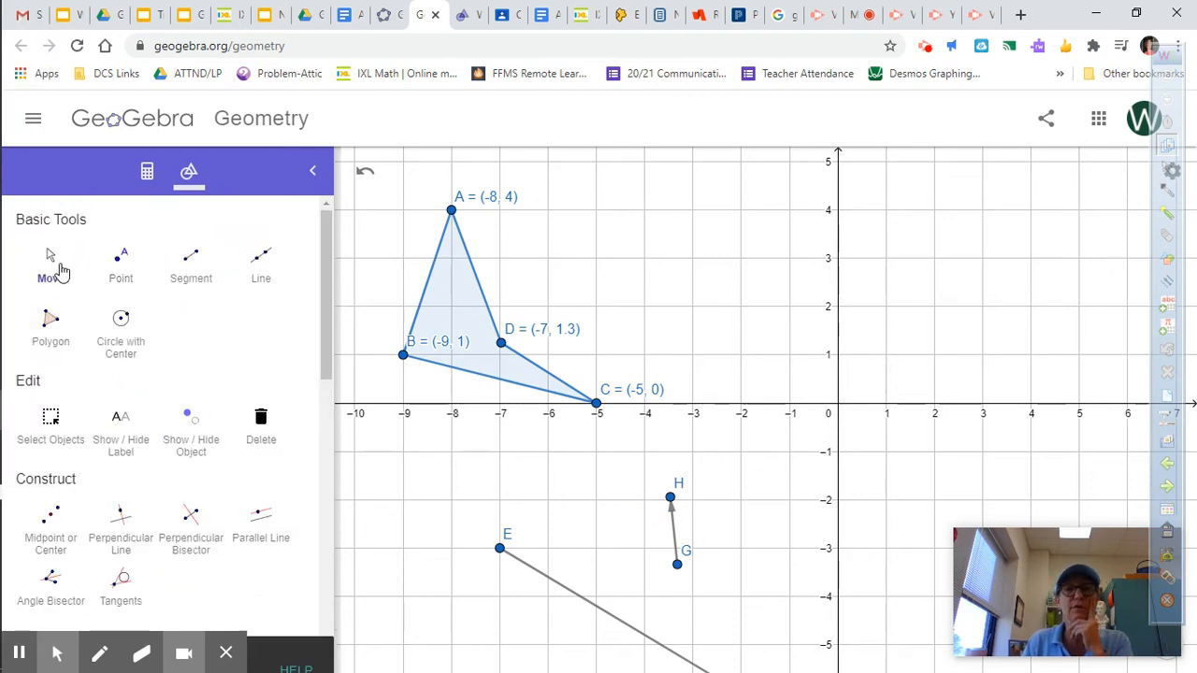
left_click(676, 543)
key("Delete")
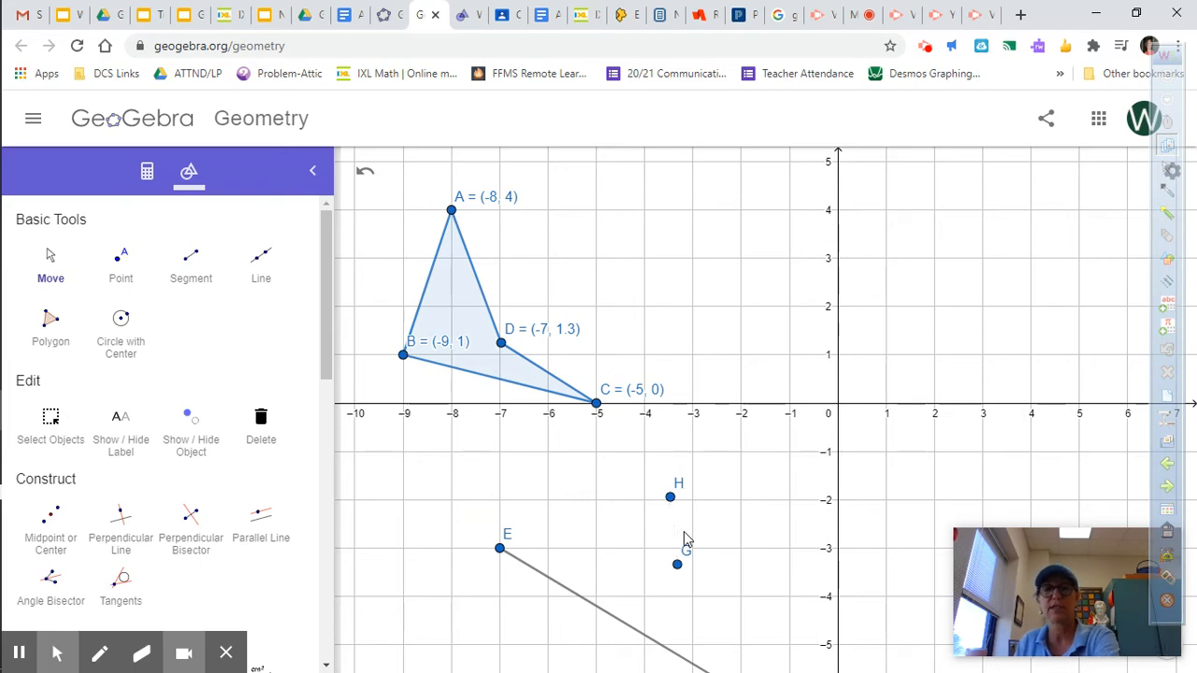
Step: Move the remaining vector's endpoint F to (-2, -5)
scroll(736, 553, "down", 5)
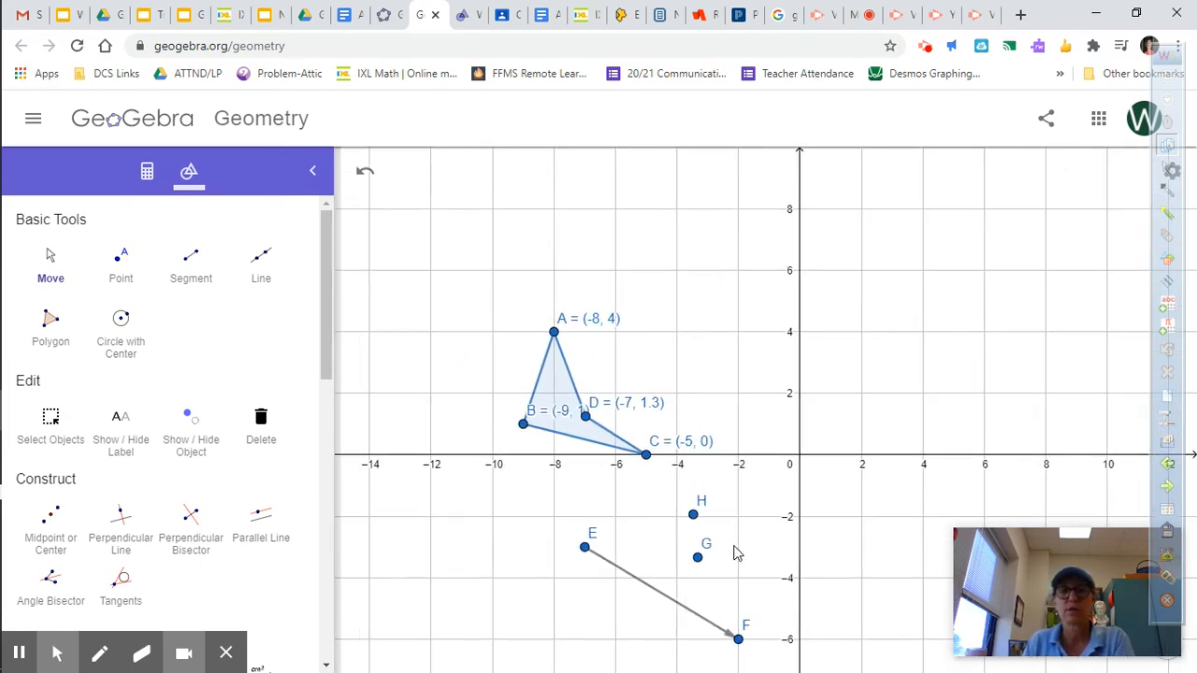
scroll(736, 552, "up", 5)
scroll(734, 552, "up", 2)
left_click_drag(762, 575, 748, 502)
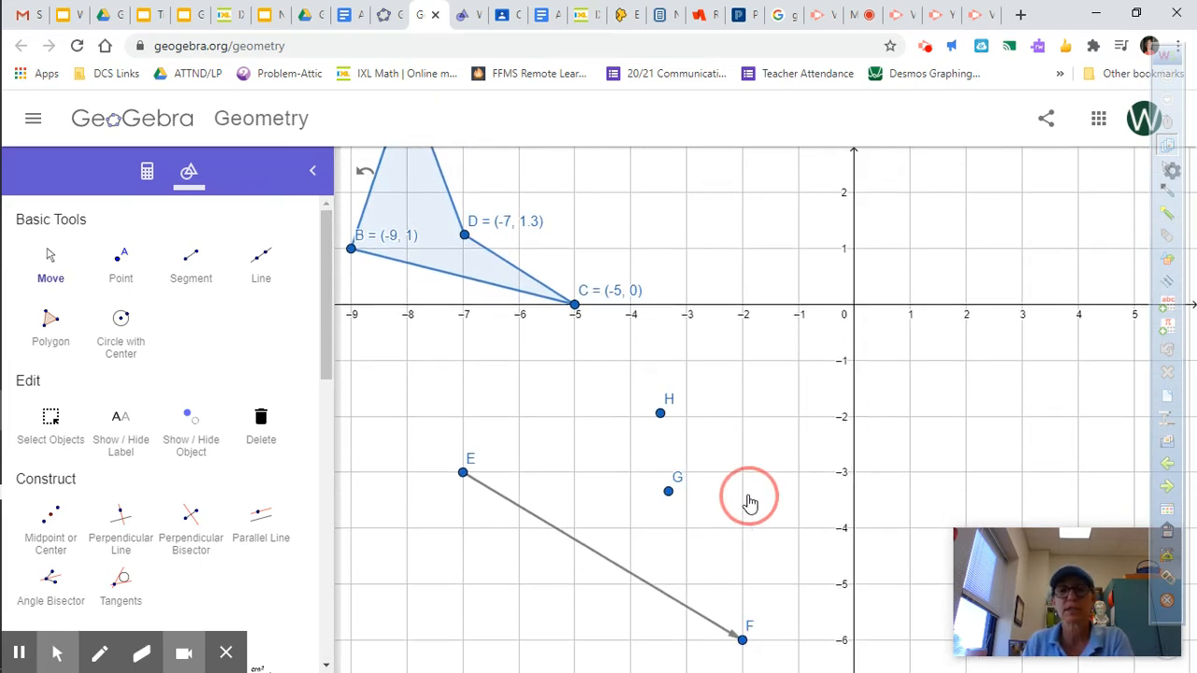
scroll(748, 502, "down", 3)
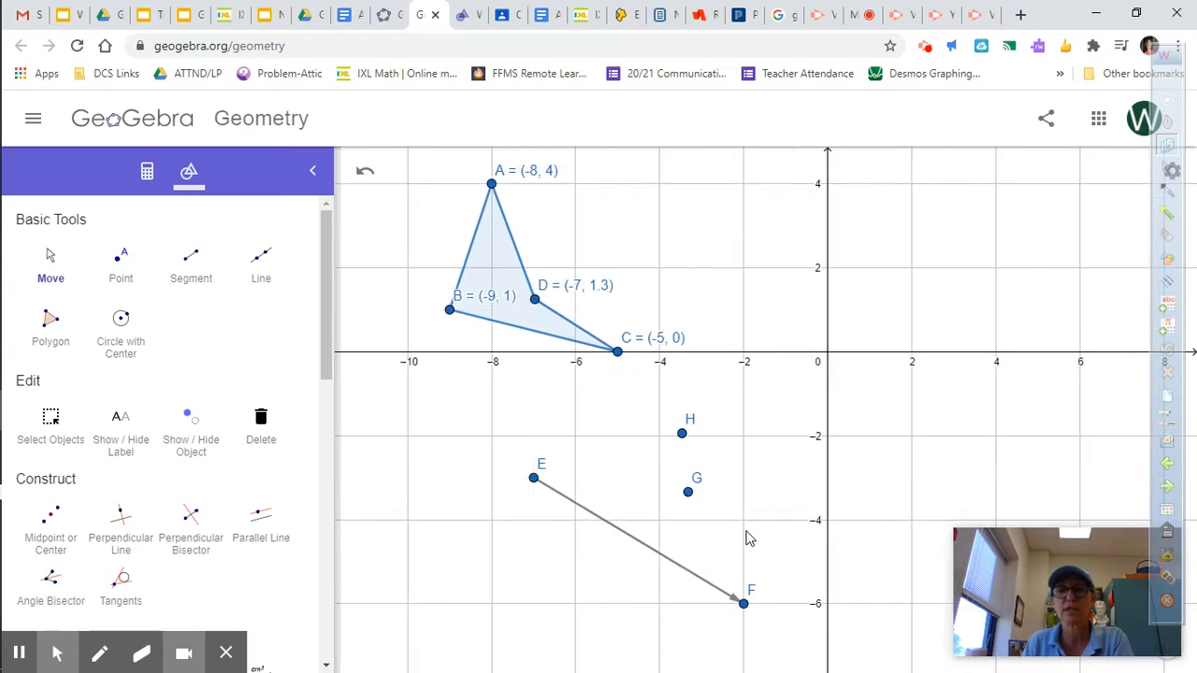
scroll(748, 537, "up", 3)
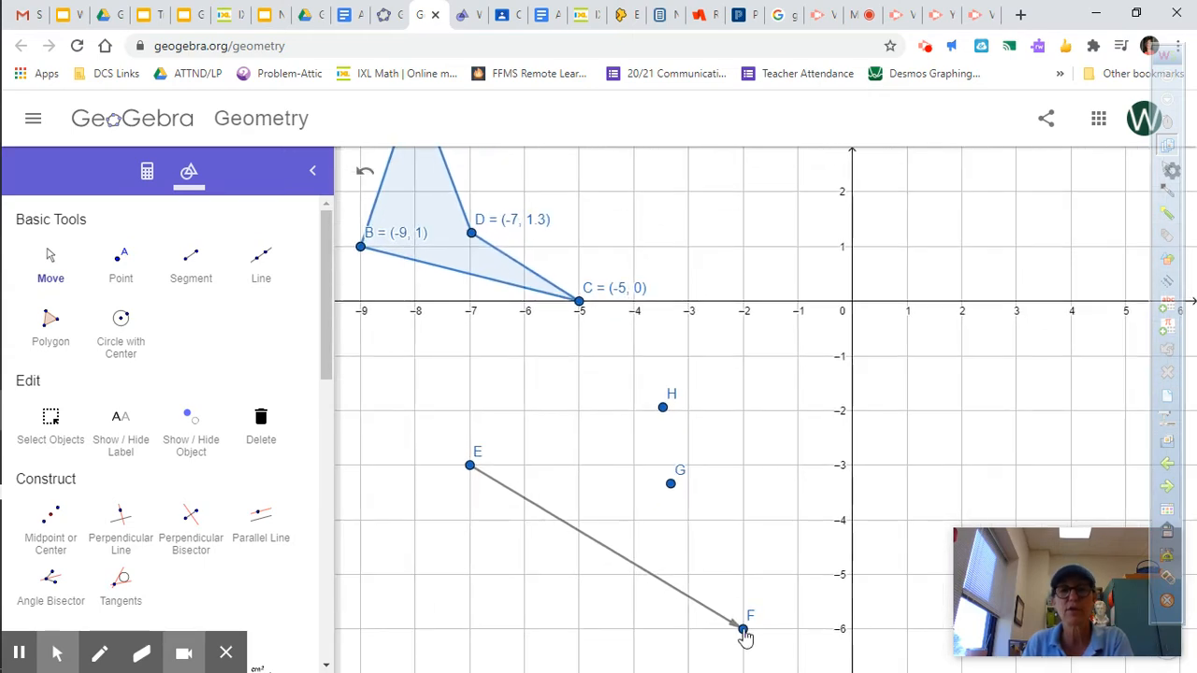
left_click_drag(744, 634, 742, 574)
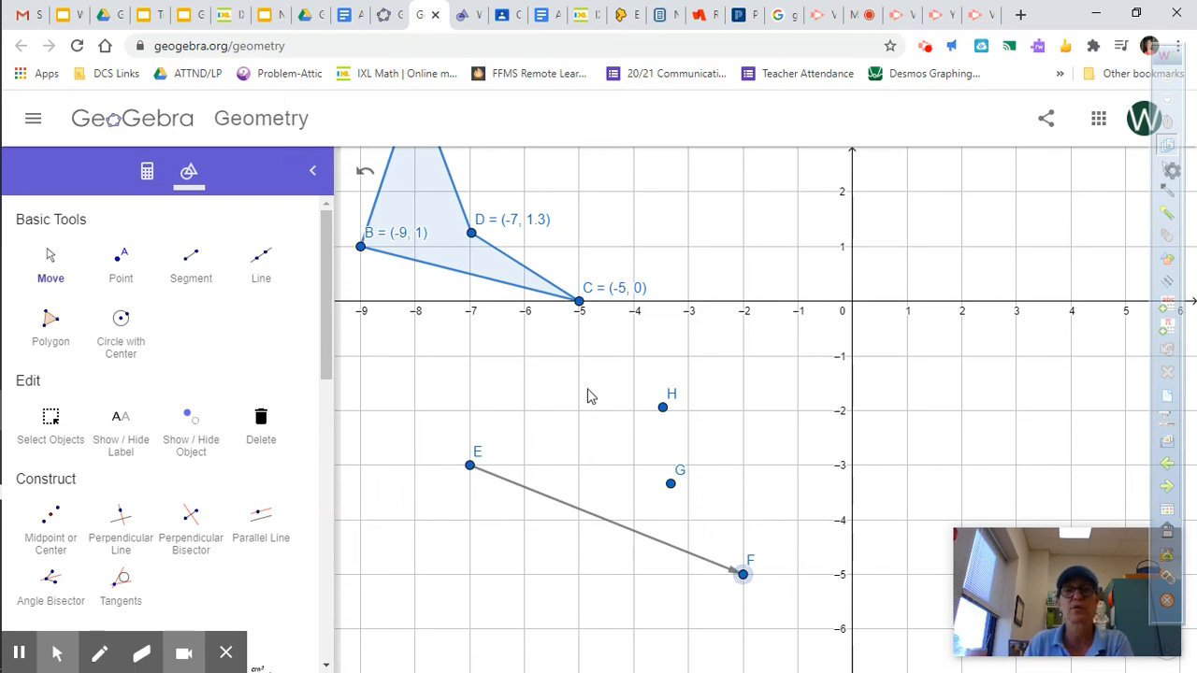
Step: Translate polygon ABCD by the vector from E to F
left_click_drag(578, 391, 650, 477)
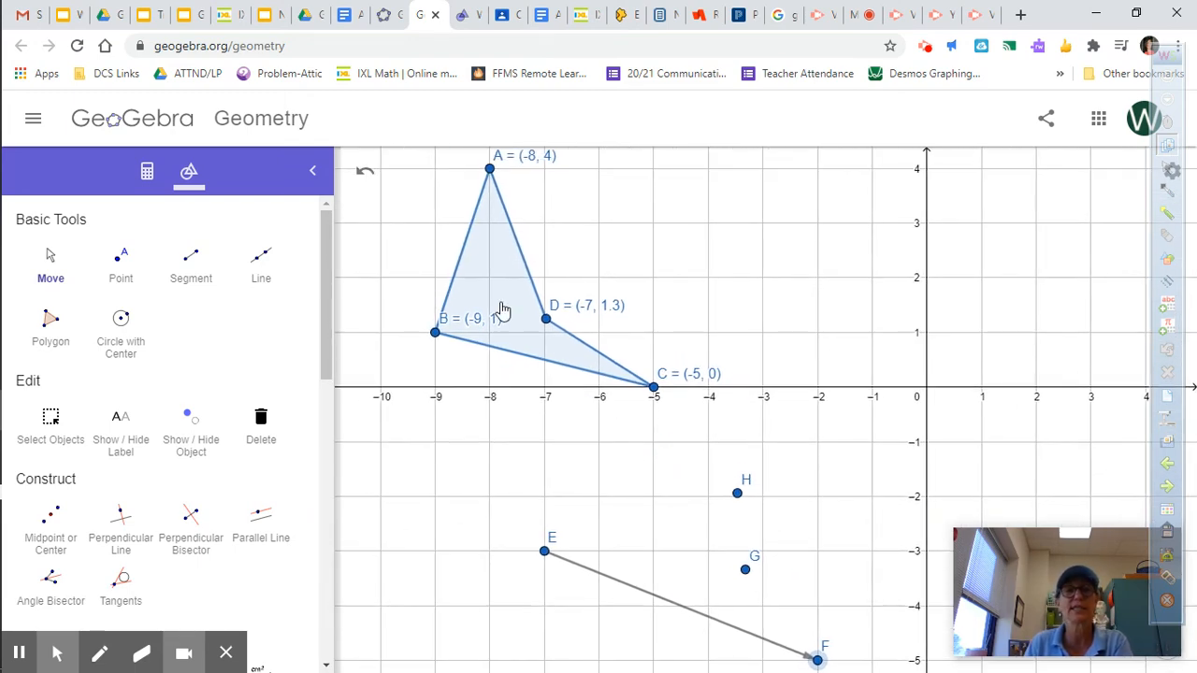
scroll(147, 390, "down", 10)
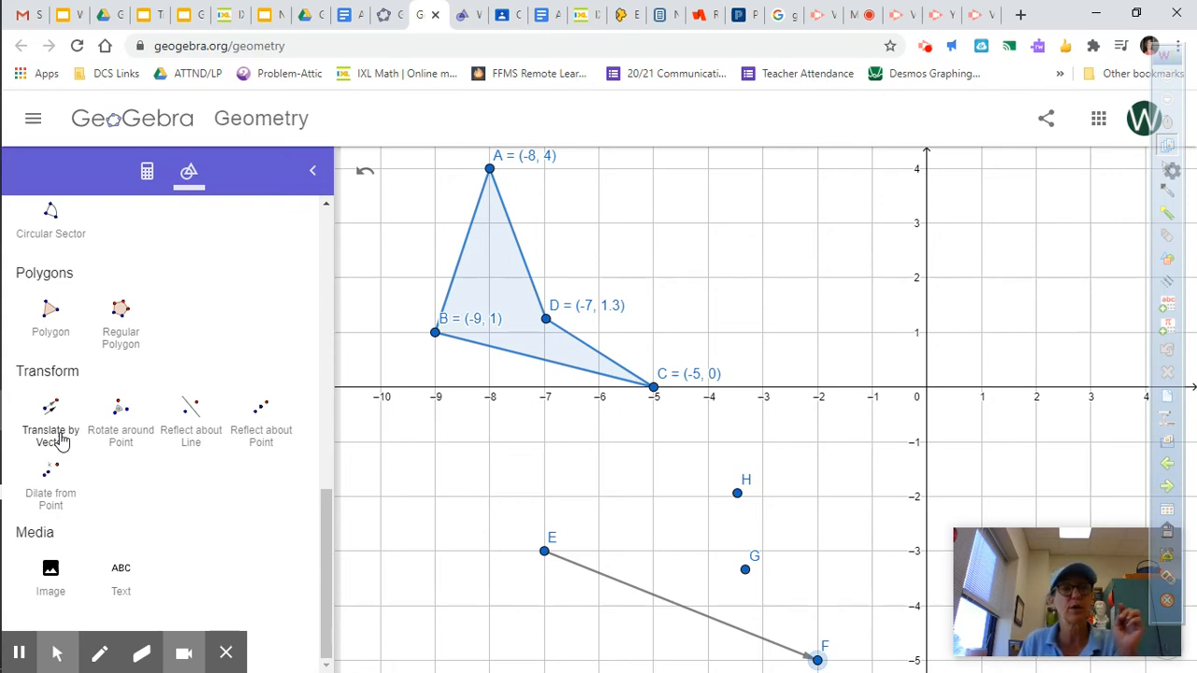
left_click(61, 439)
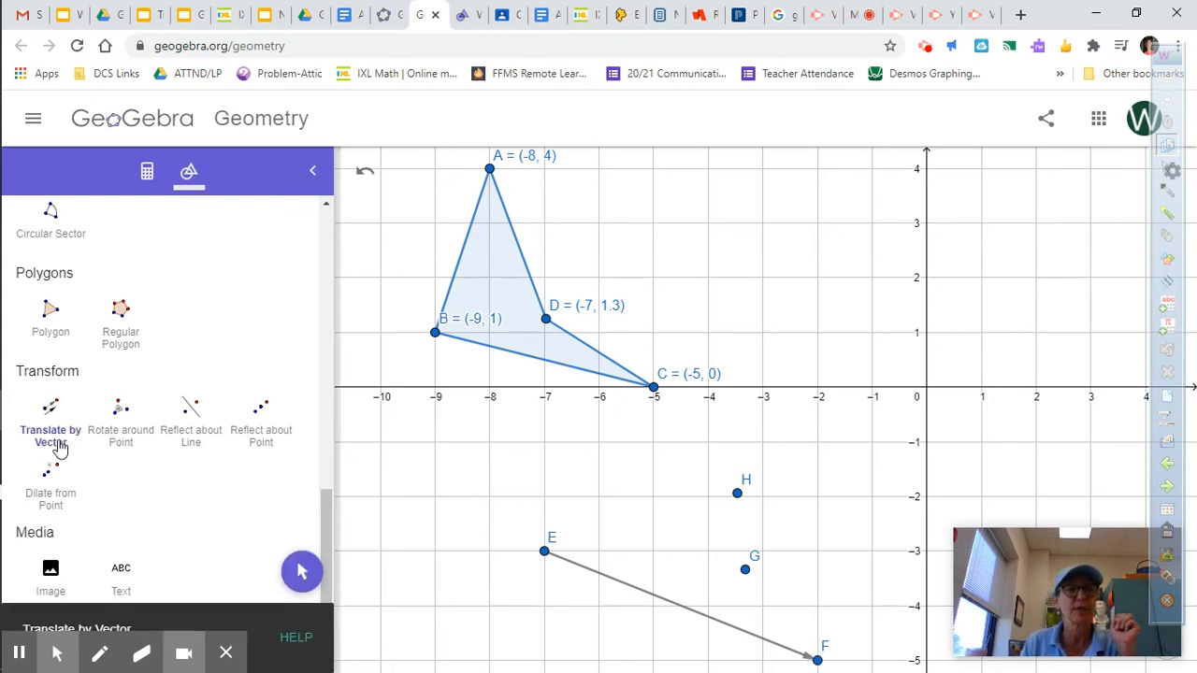
left_click(224, 657)
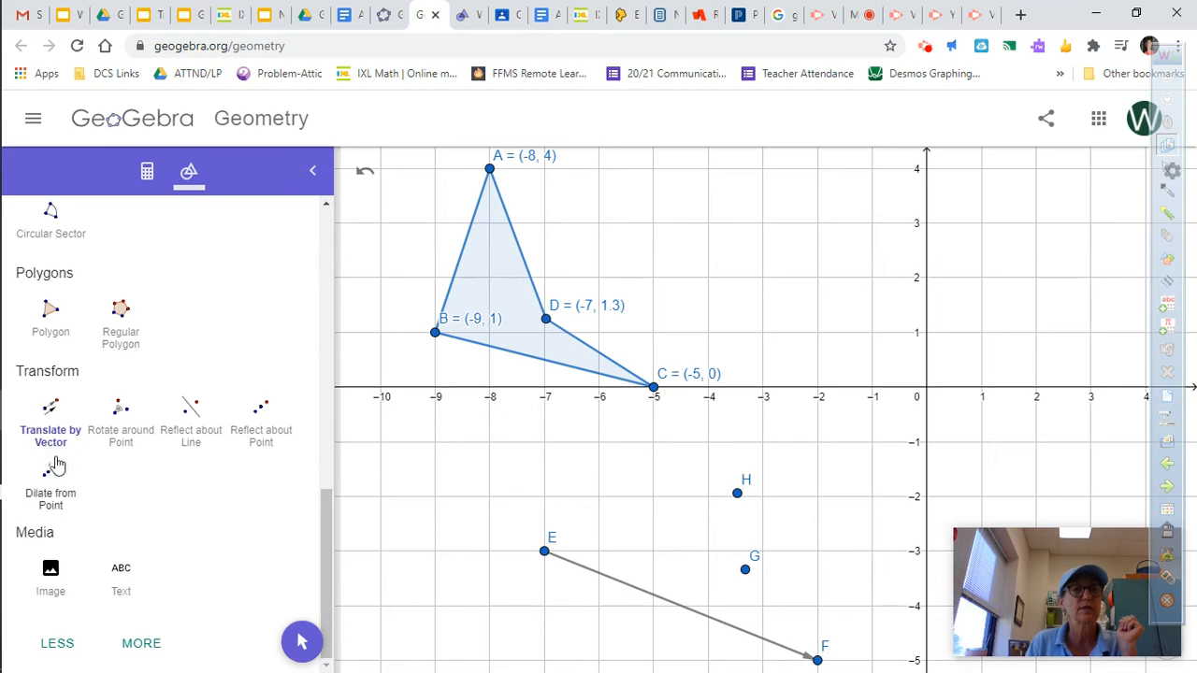
left_click(51, 423)
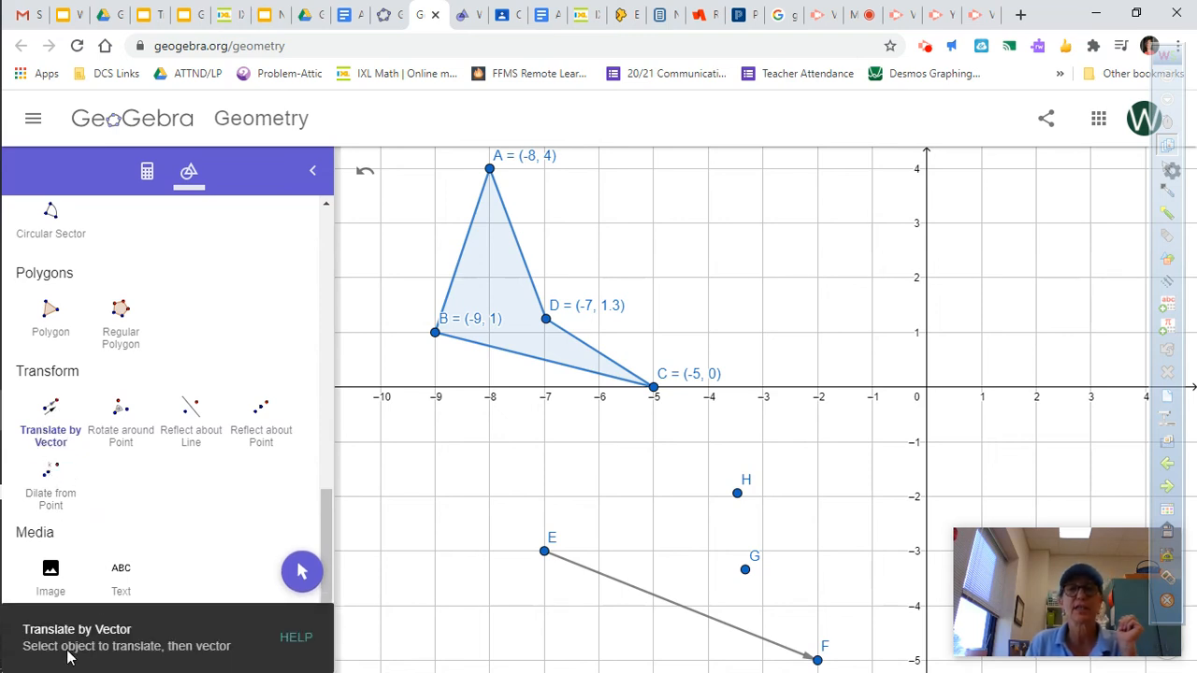
left_click(482, 295)
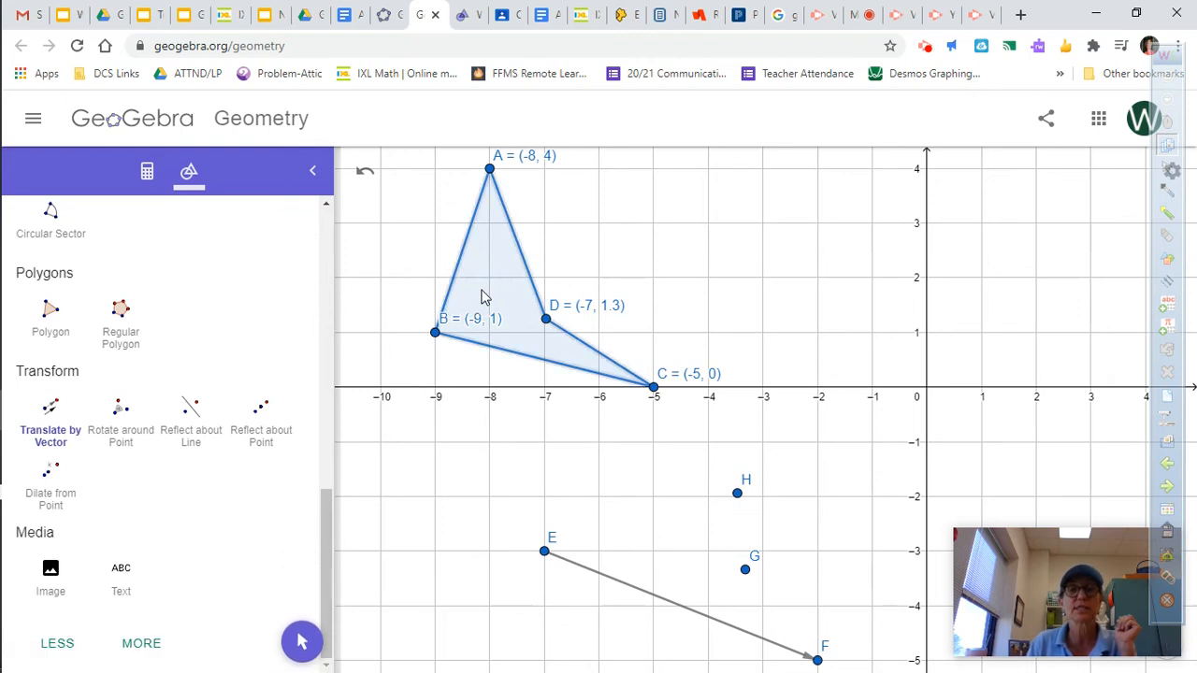
left_click(584, 573)
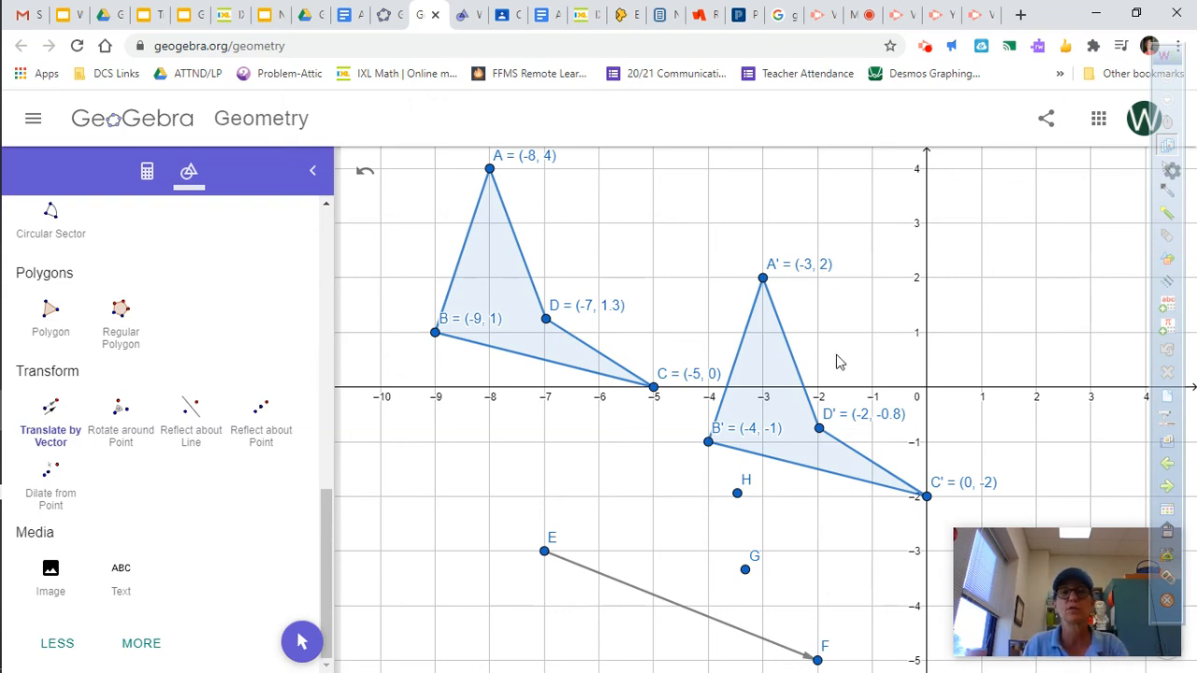
Step: Fill the original polygon ABCD with red at an opacity of 55
scroll(123, 313, "up", 8)
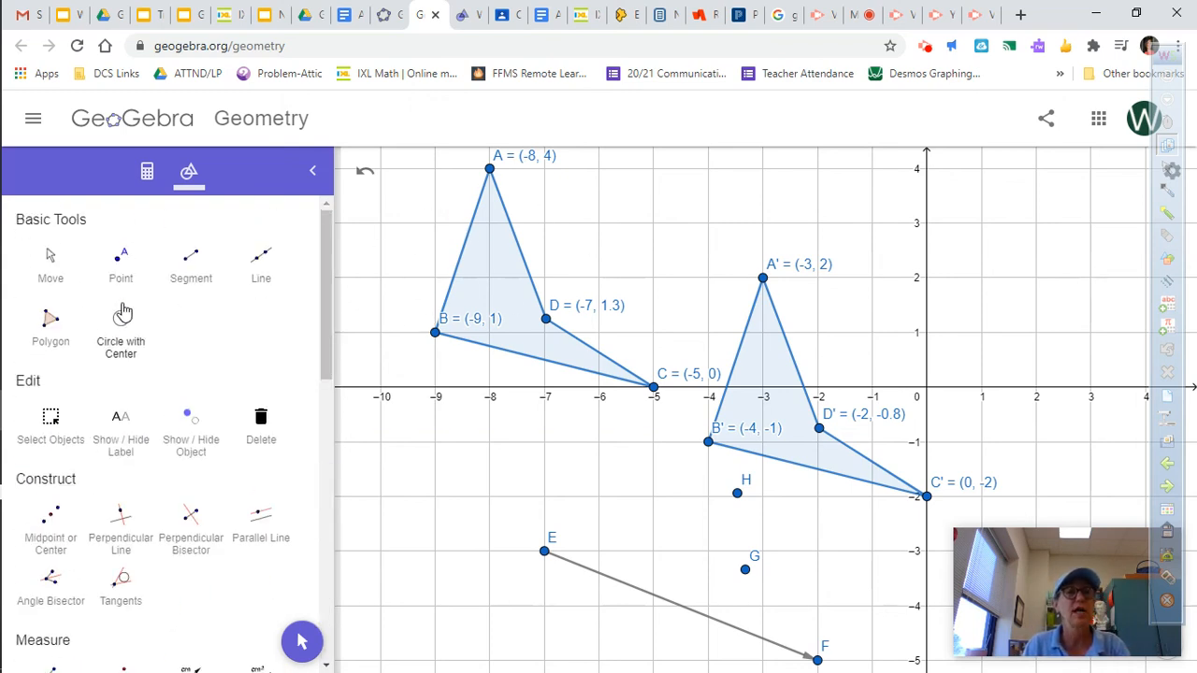
left_click(50, 262)
left_click(501, 277)
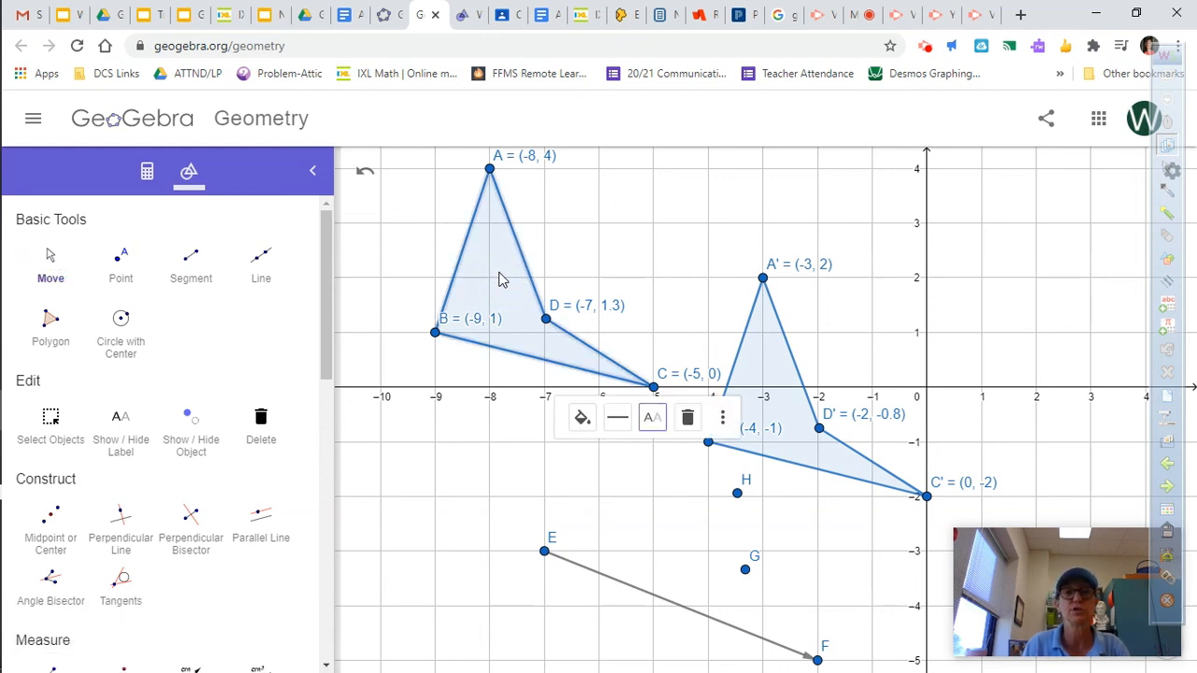
left_click(582, 420)
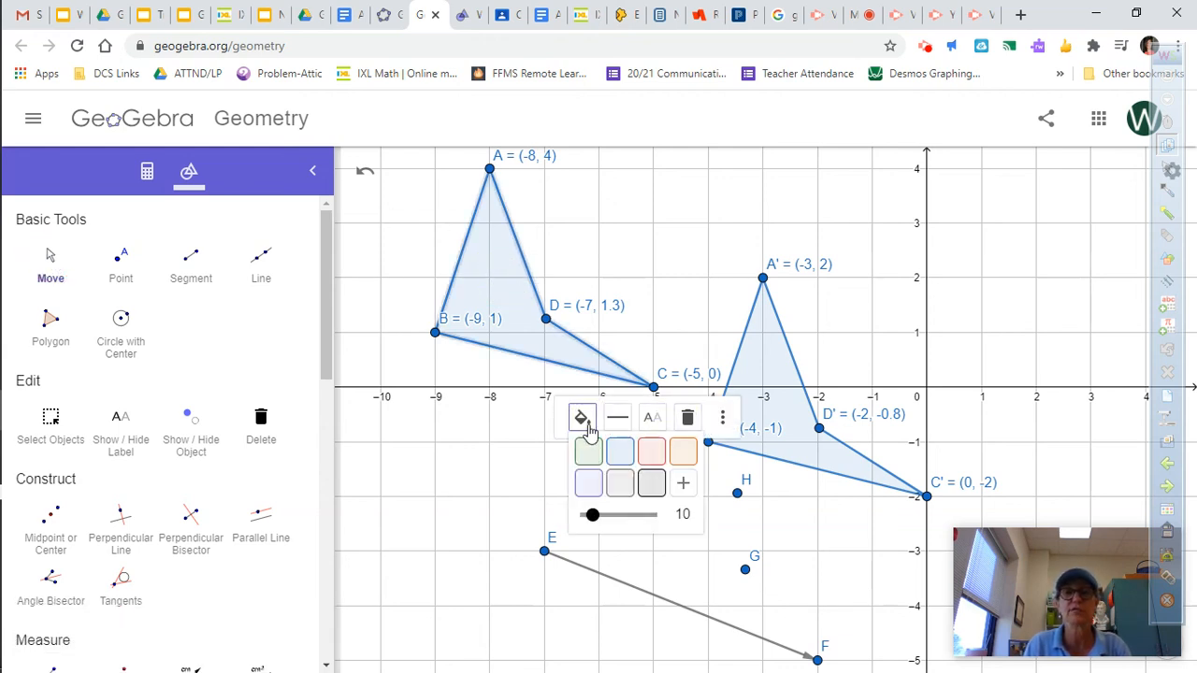
left_click_drag(591, 514, 622, 527)
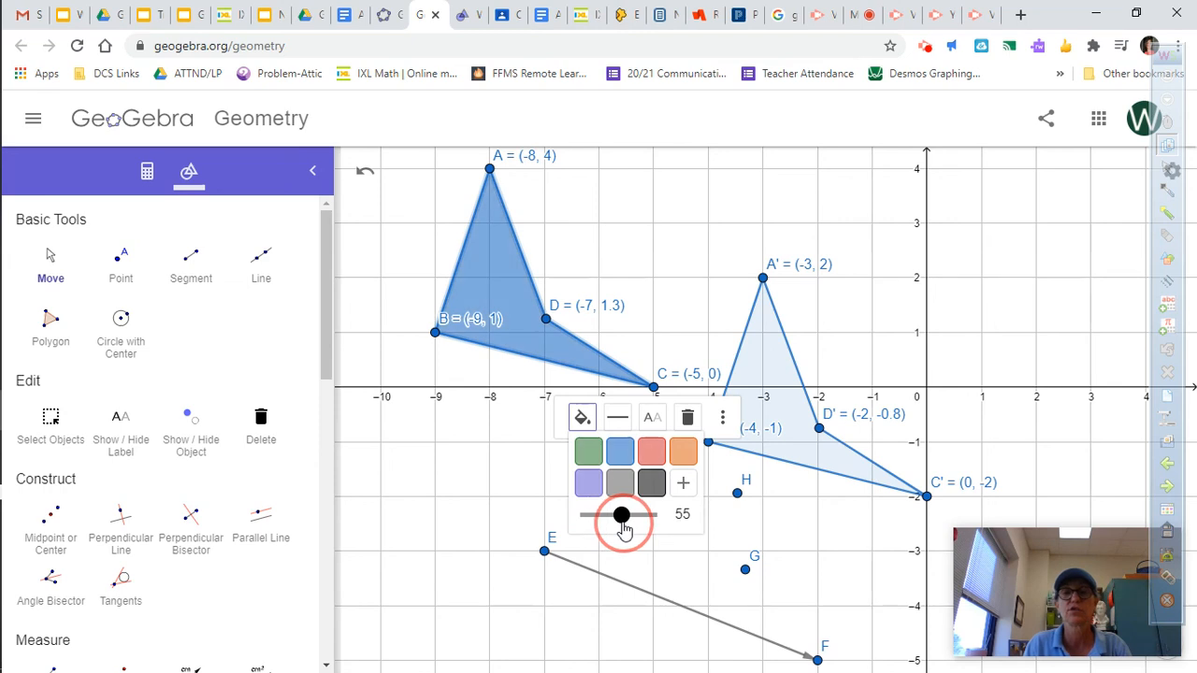
left_click(652, 452)
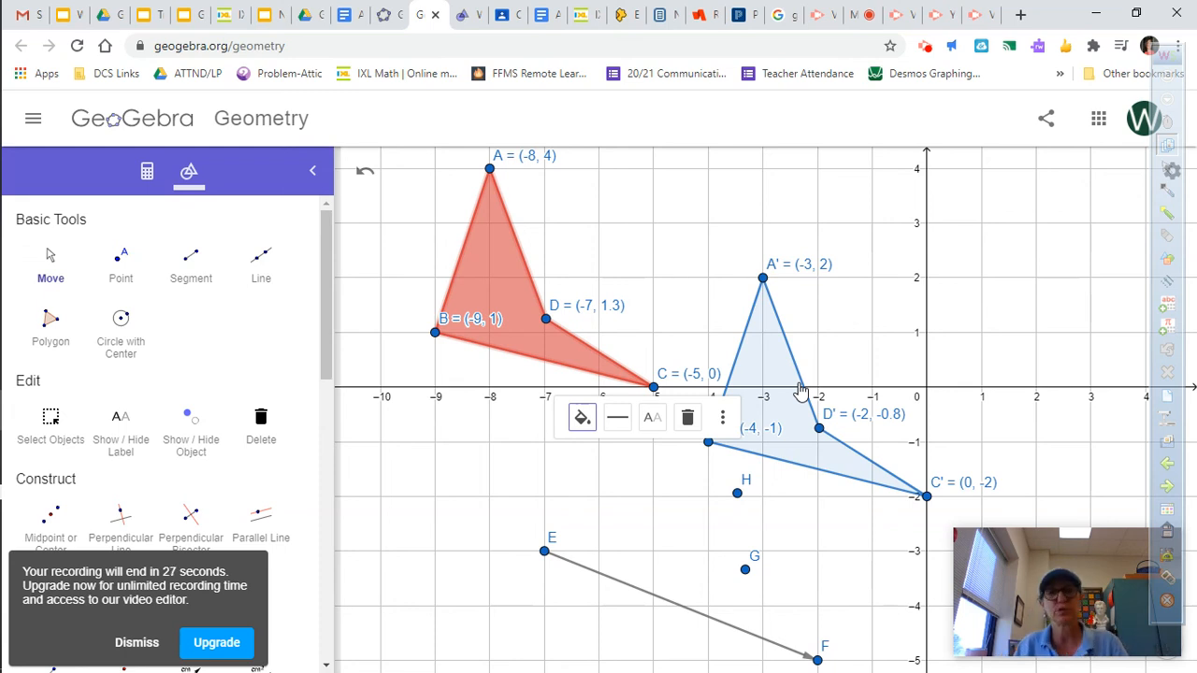
Step: Add the text A"(askdjf;jasdkf) at about (-0.8, 3.3) and reopen it once for editing
left_click_drag(327, 349, 326, 645)
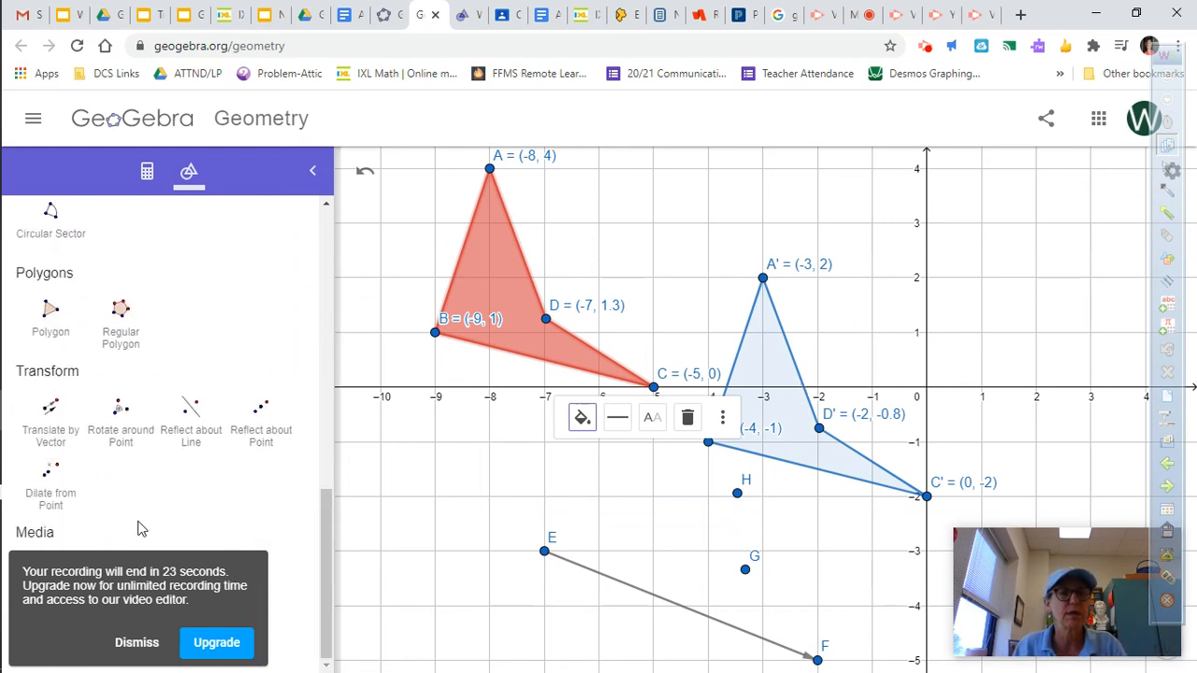
left_click(136, 642)
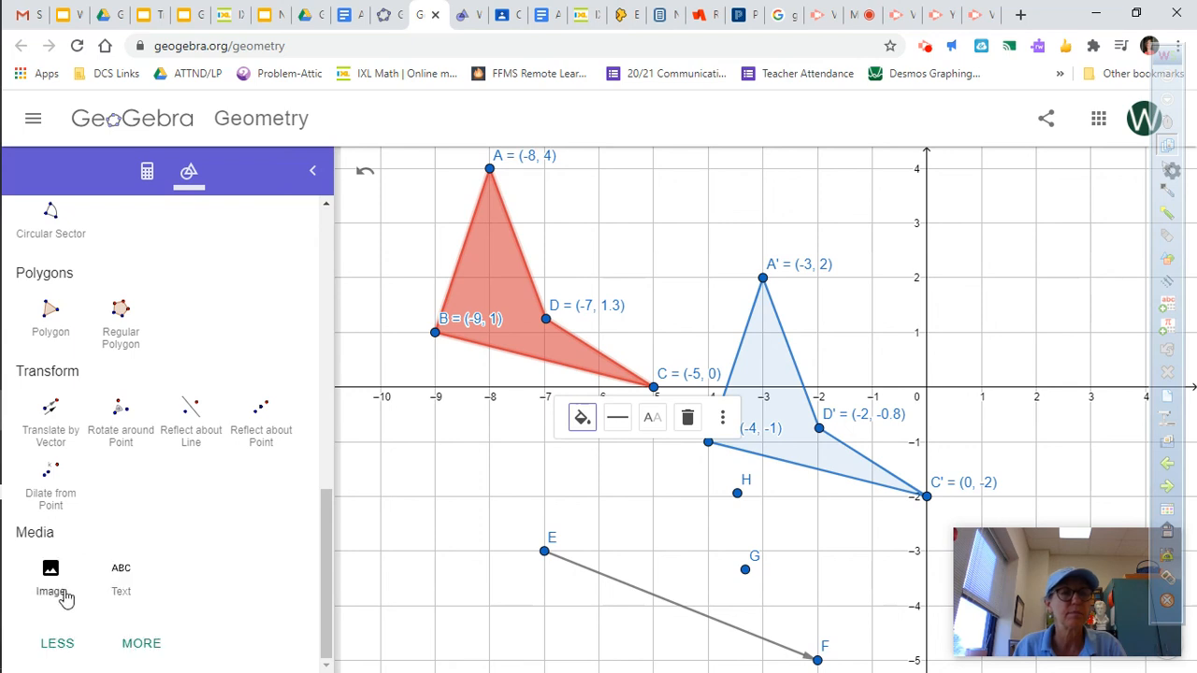
left_click(116, 588)
left_click(883, 204)
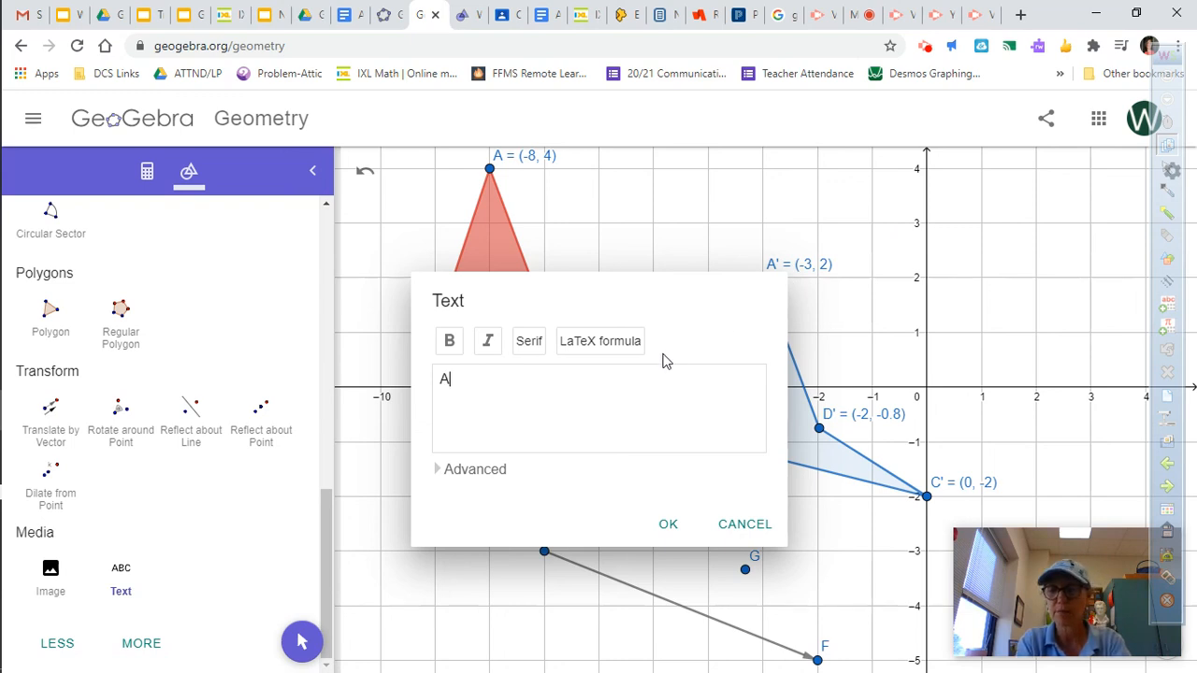
type("A\"(")
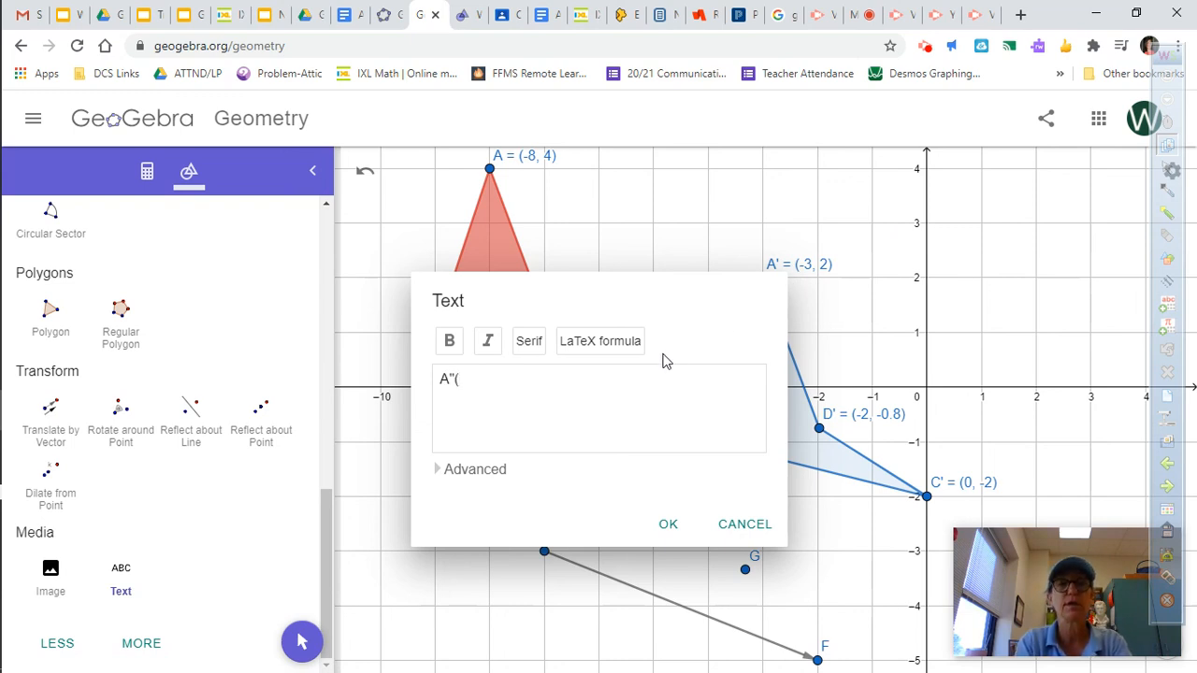
type("askdjf;jasdkf")
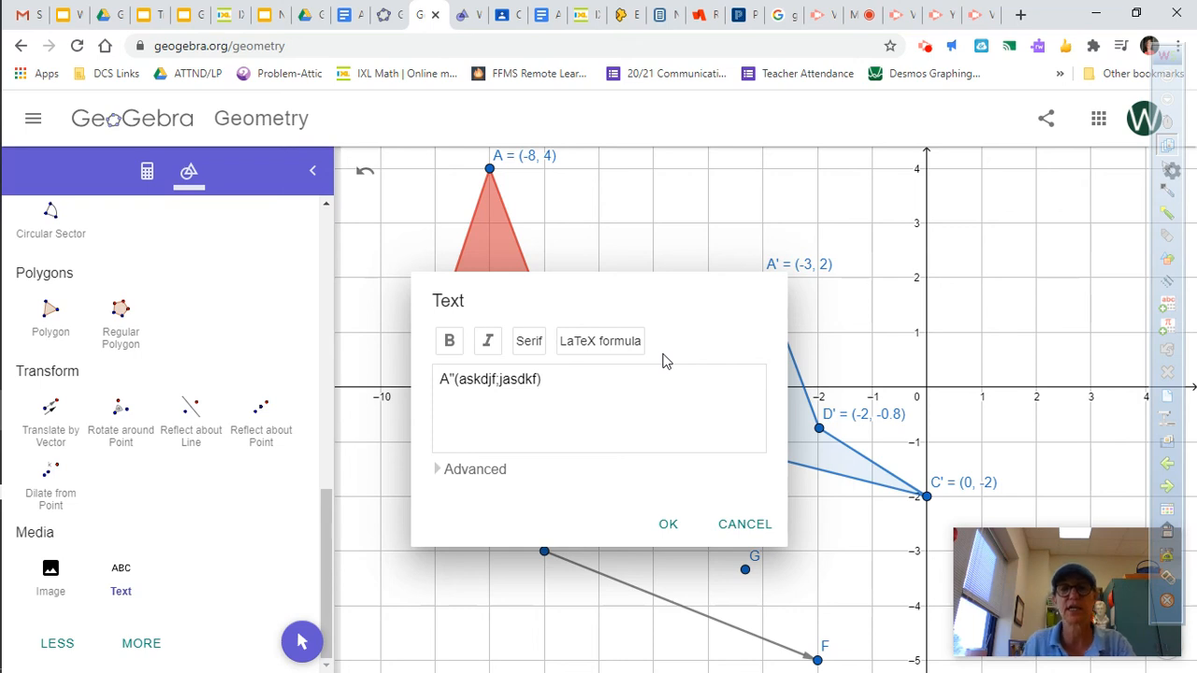
left_click(670, 525)
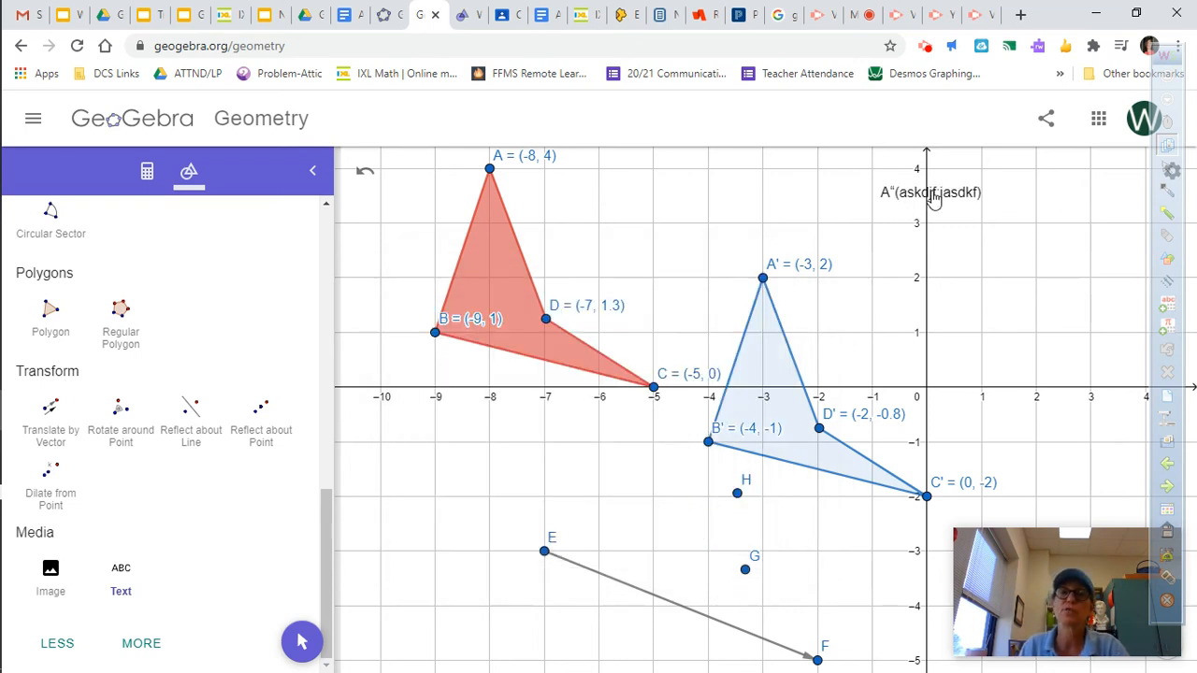
double_click(934, 198)
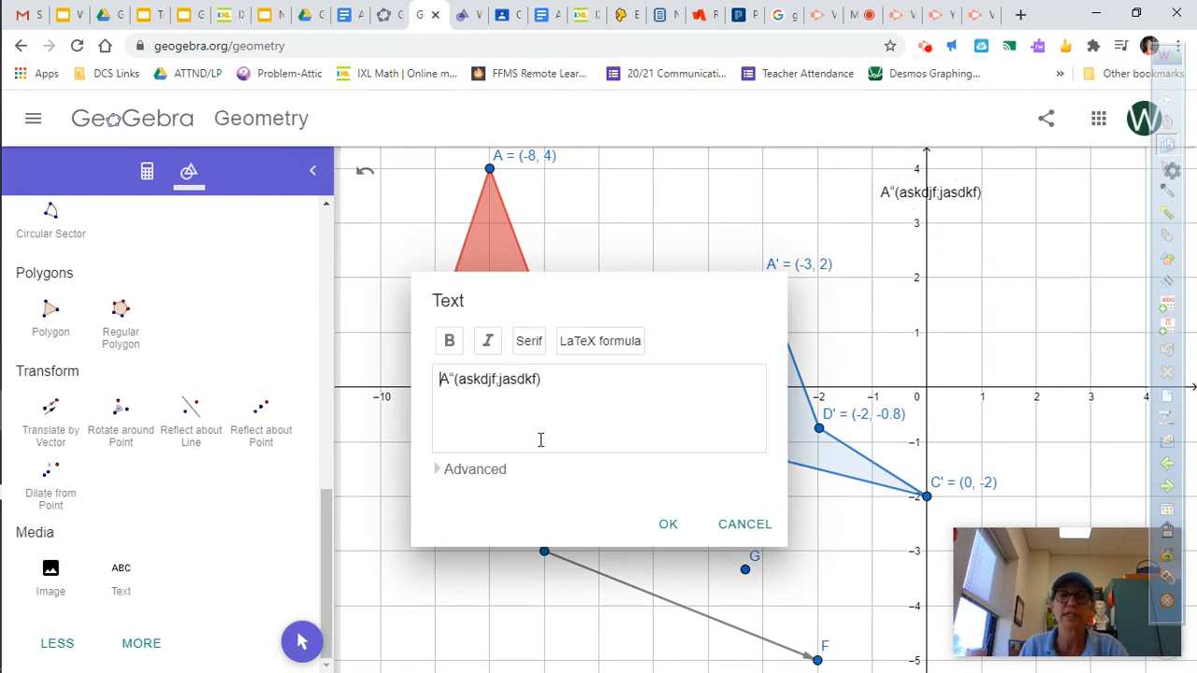
left_click(667, 525)
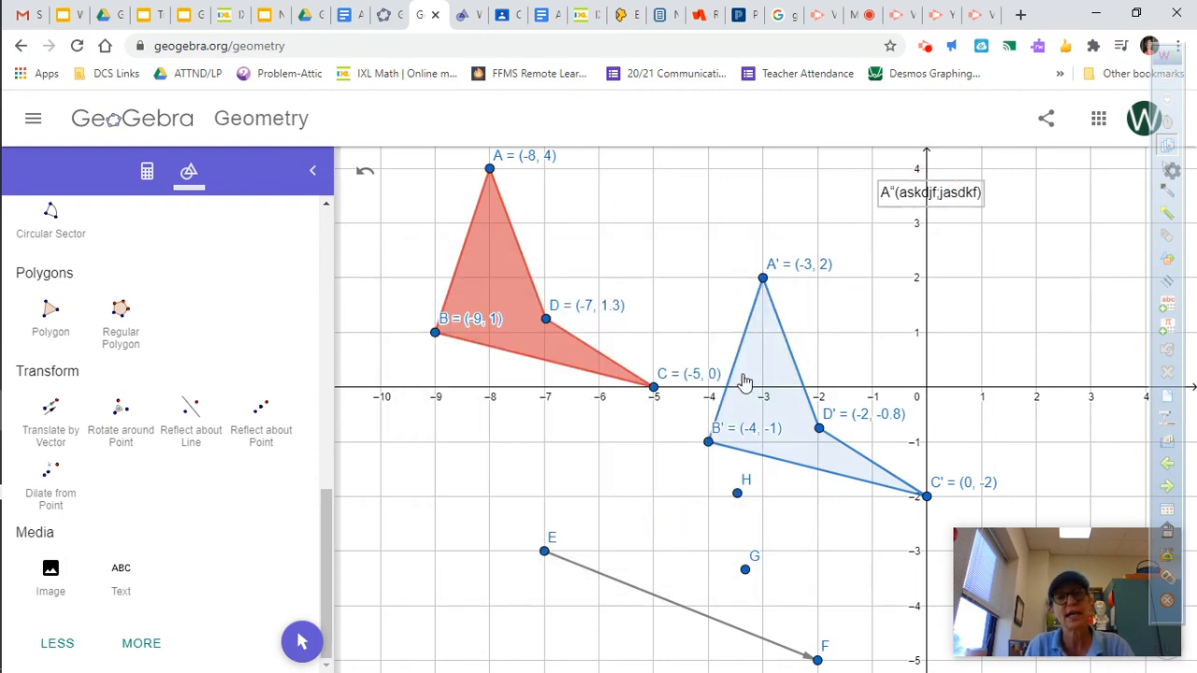